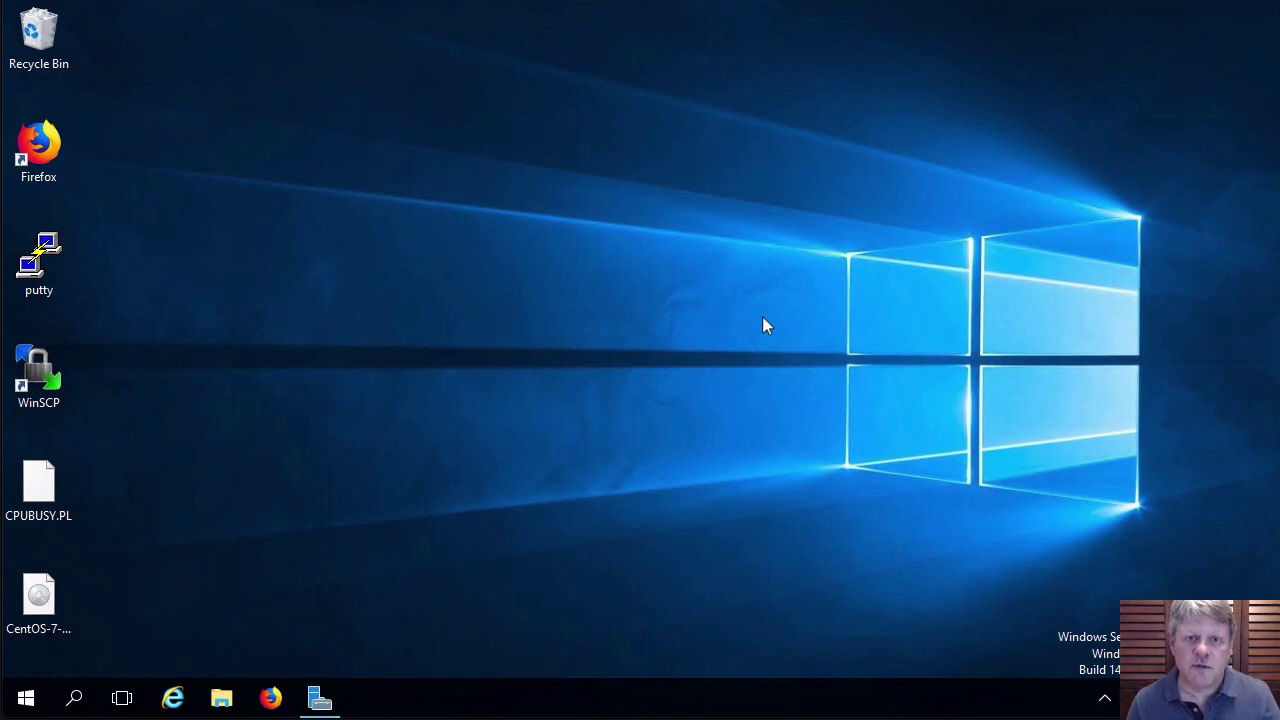
Step: Show the Local Server properties in Server Manager and bring up the Manage menu
click(320, 698)
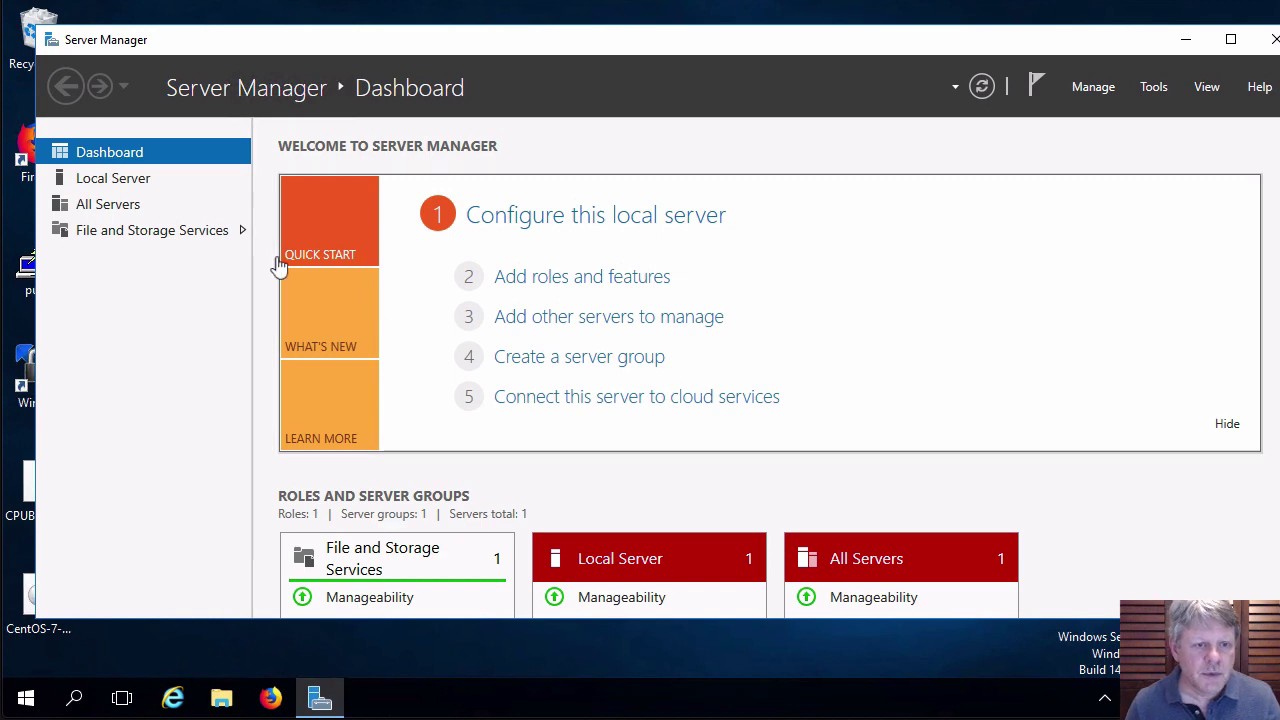
click(142, 186)
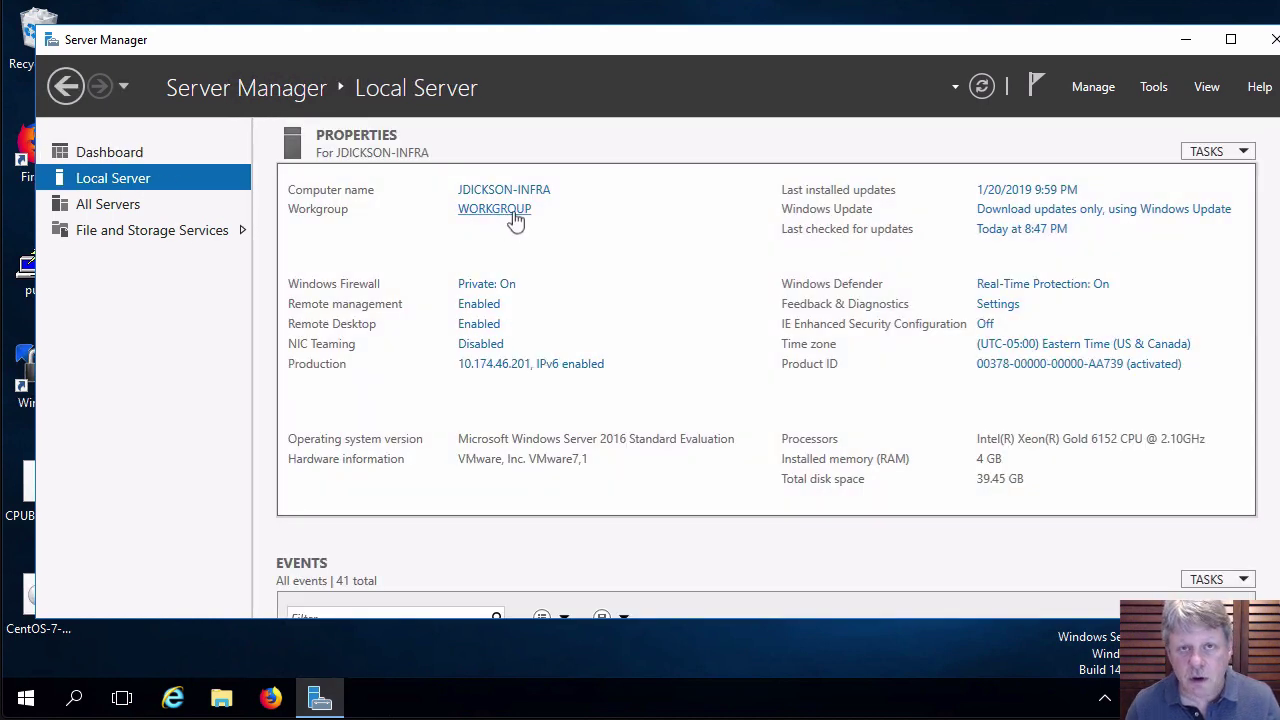
click(1090, 92)
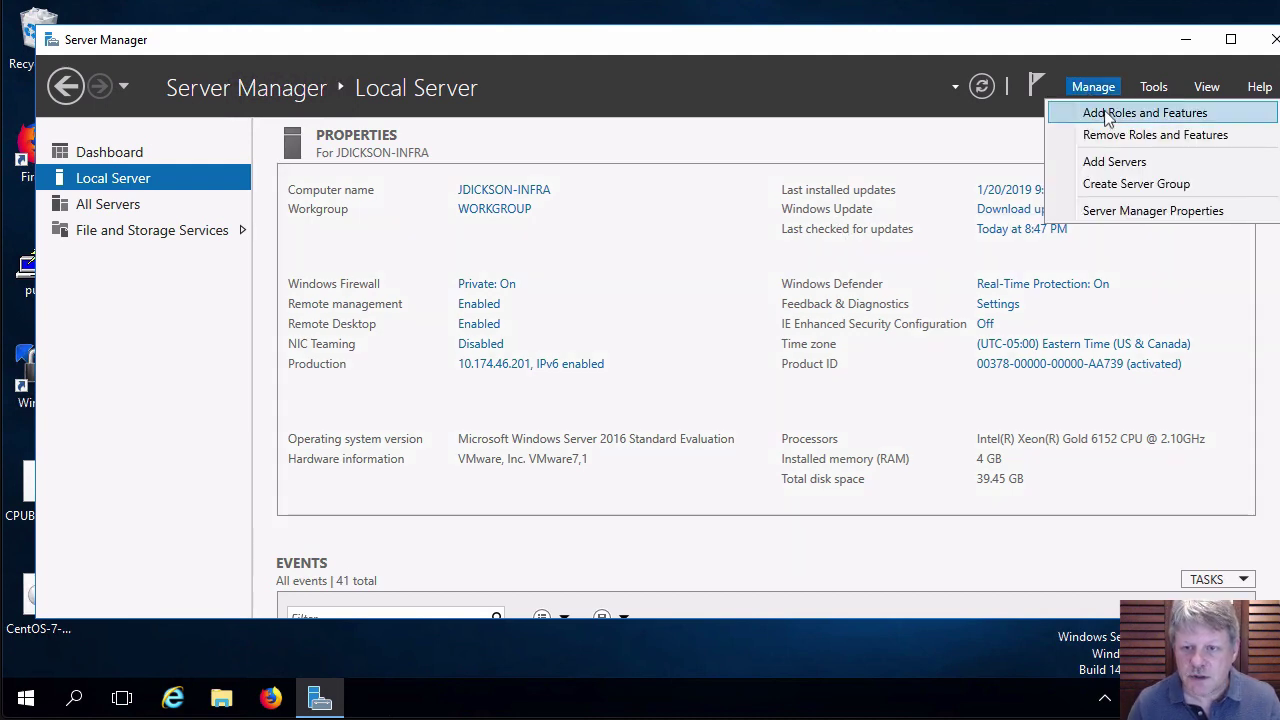
Step: Start Add Roles and Features as a role-based installation targeting this server
click(1105, 114)
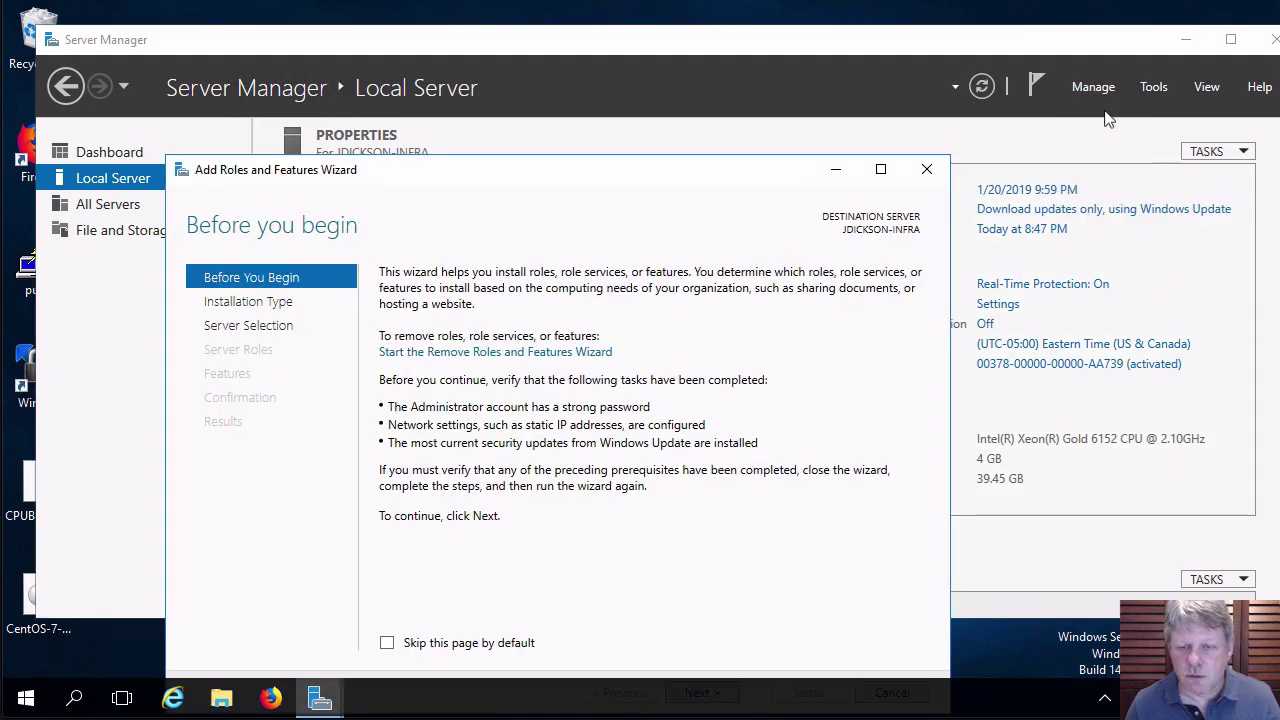
click(390, 642)
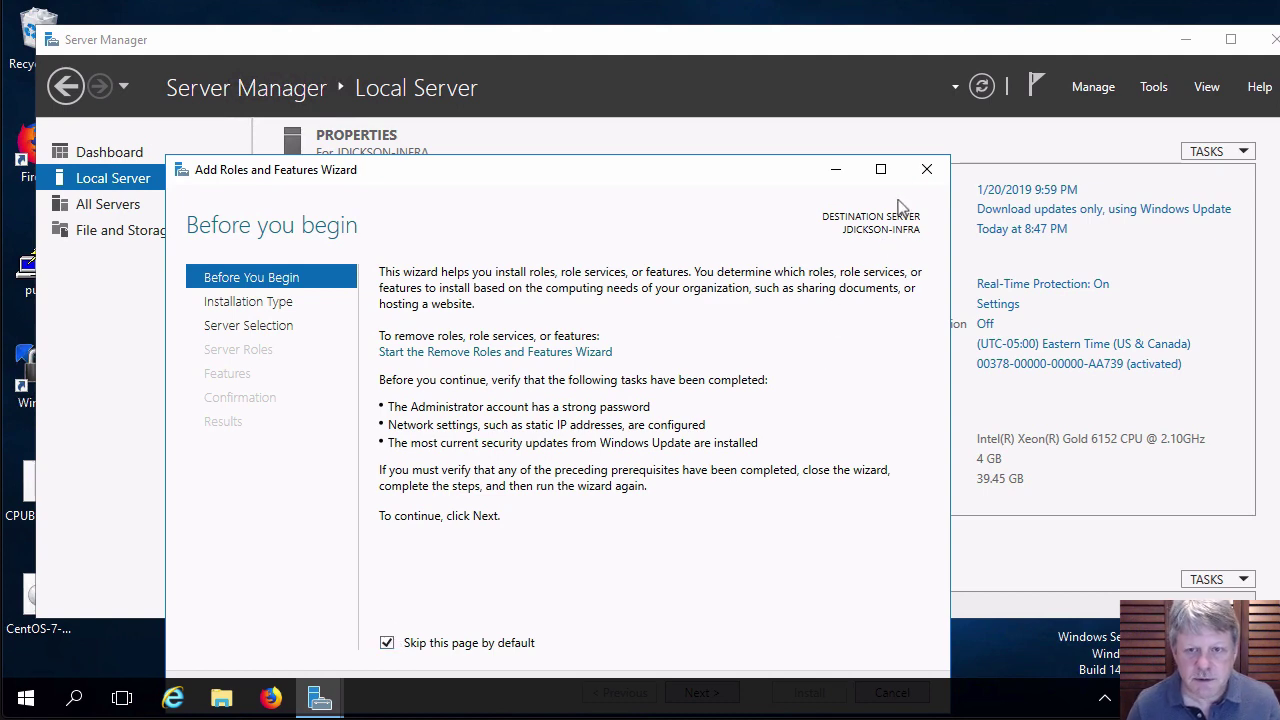
click(880, 169)
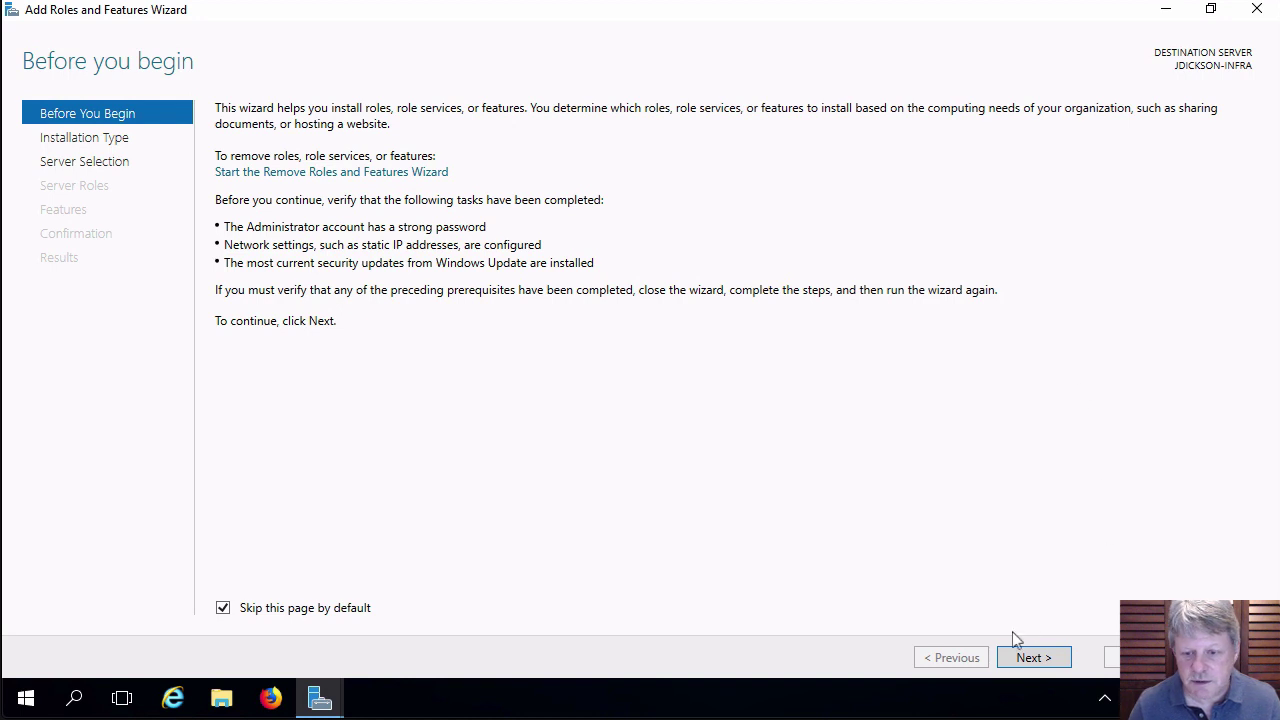
click(1025, 658)
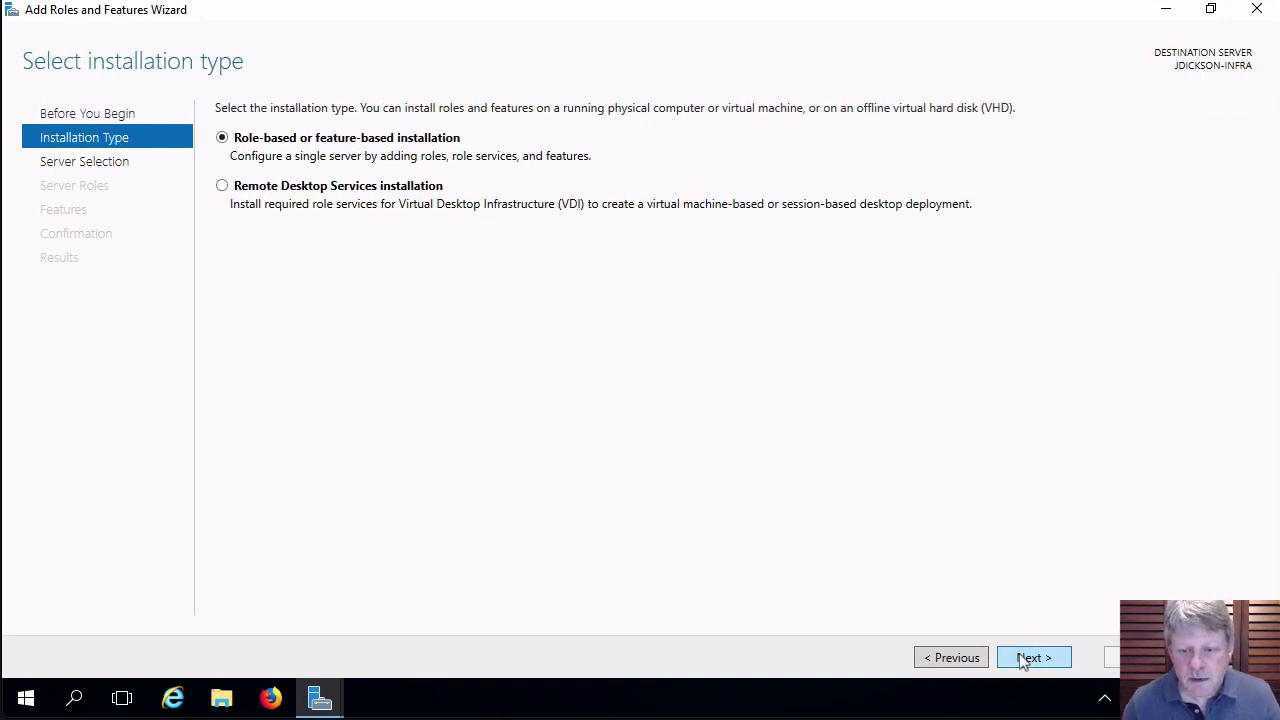
click(1025, 660)
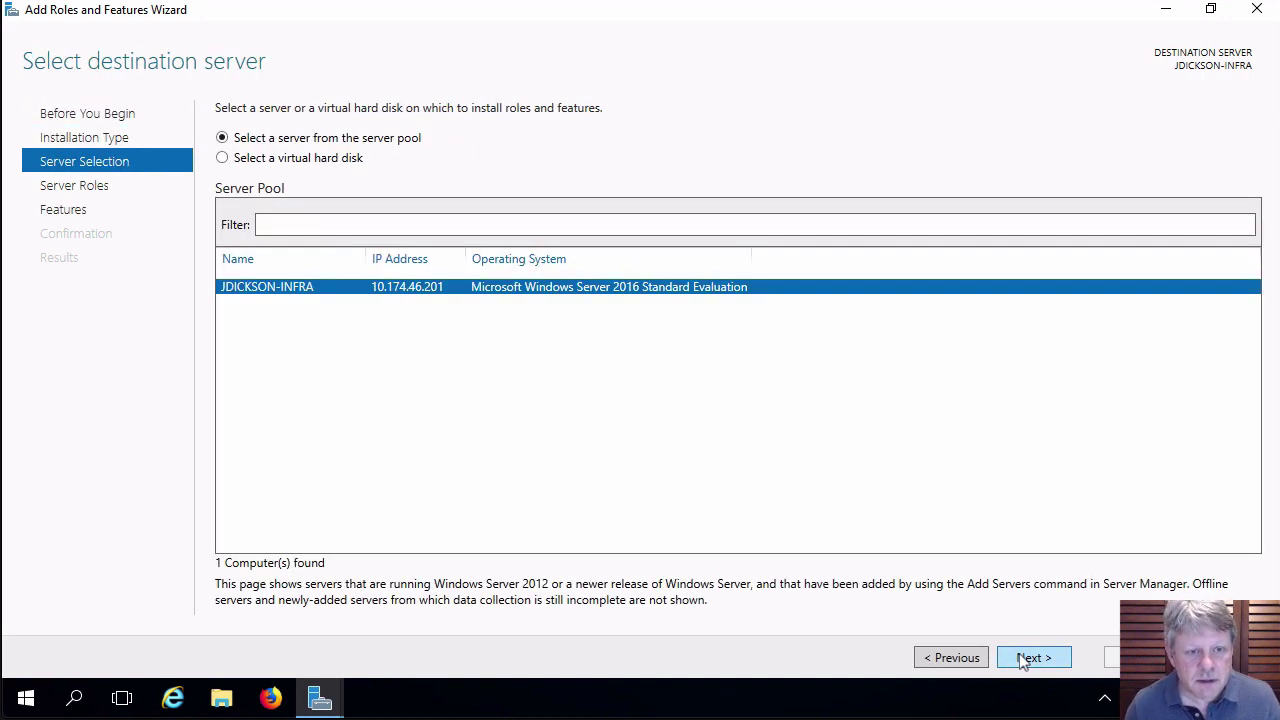
click(1024, 662)
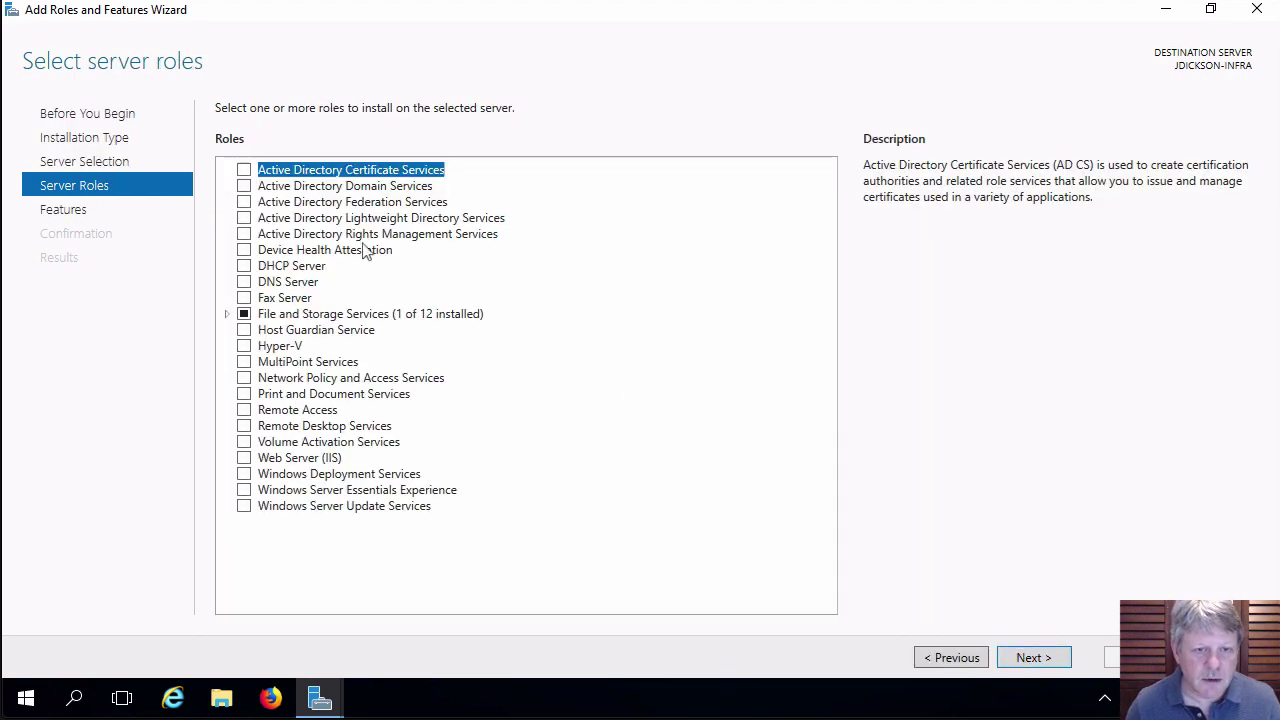
Step: Install Active Directory Domain Services with its required management features
click(244, 186)
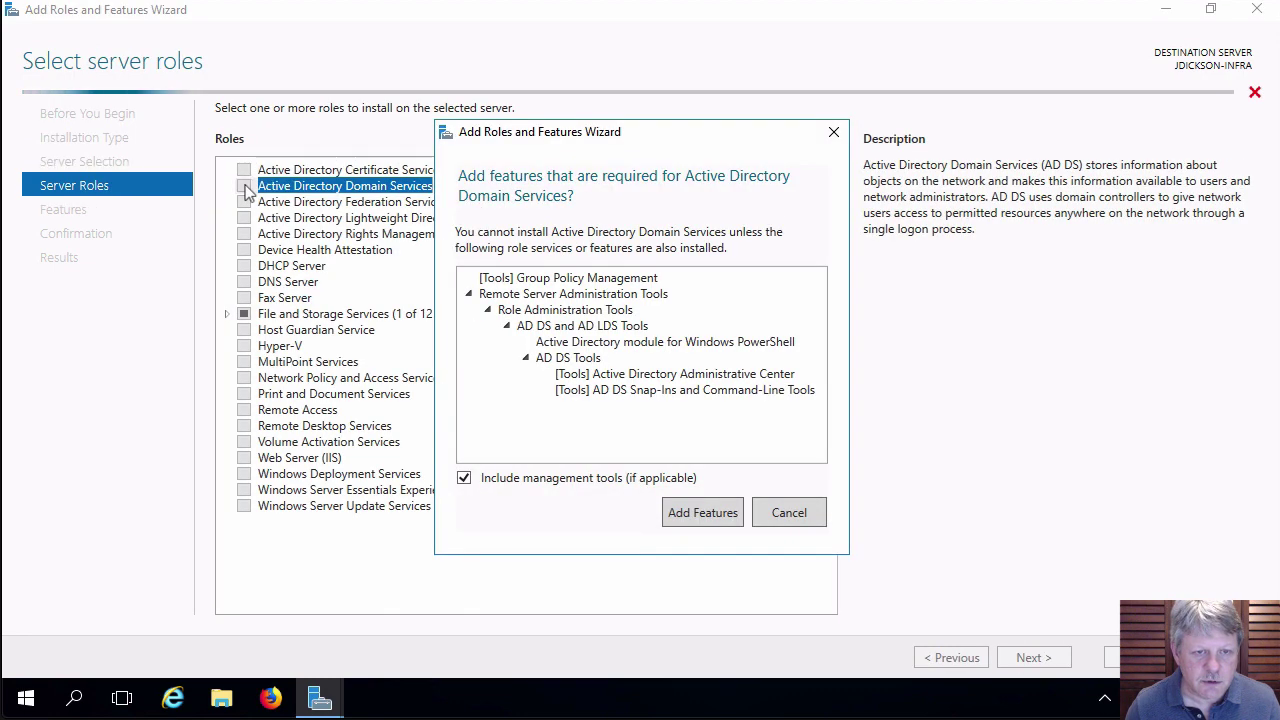
click(703, 507)
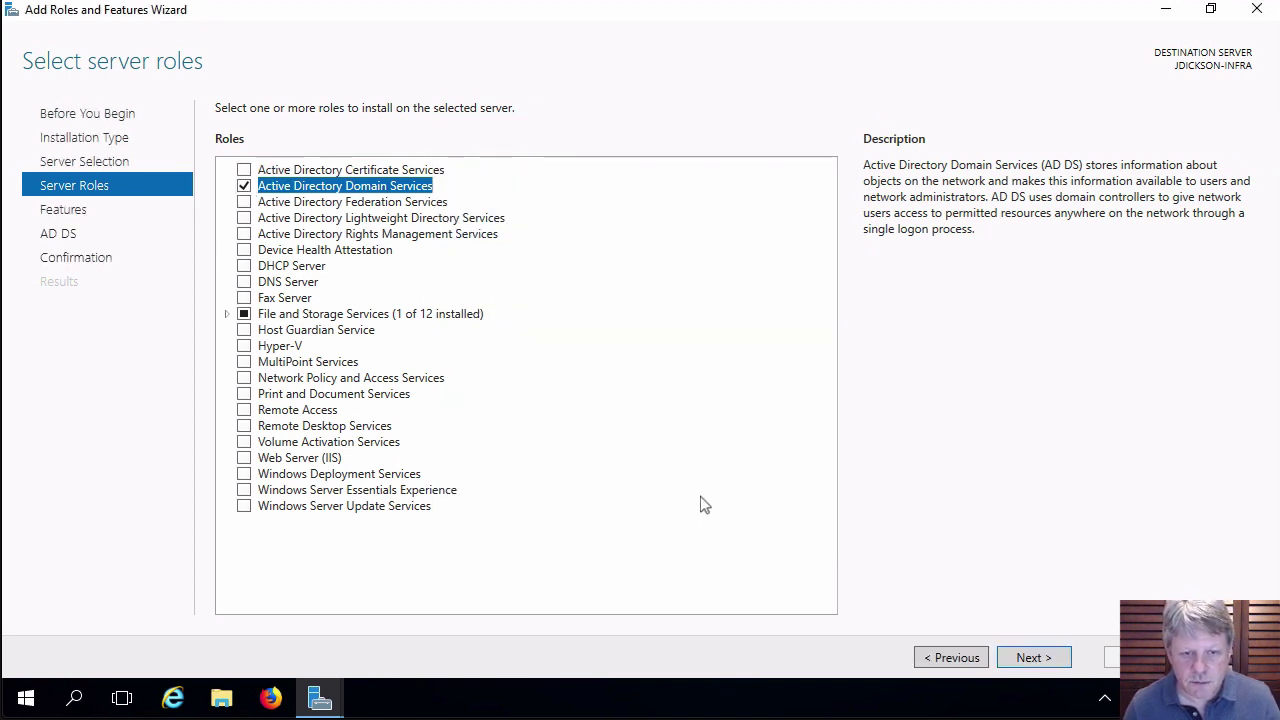
click(1024, 657)
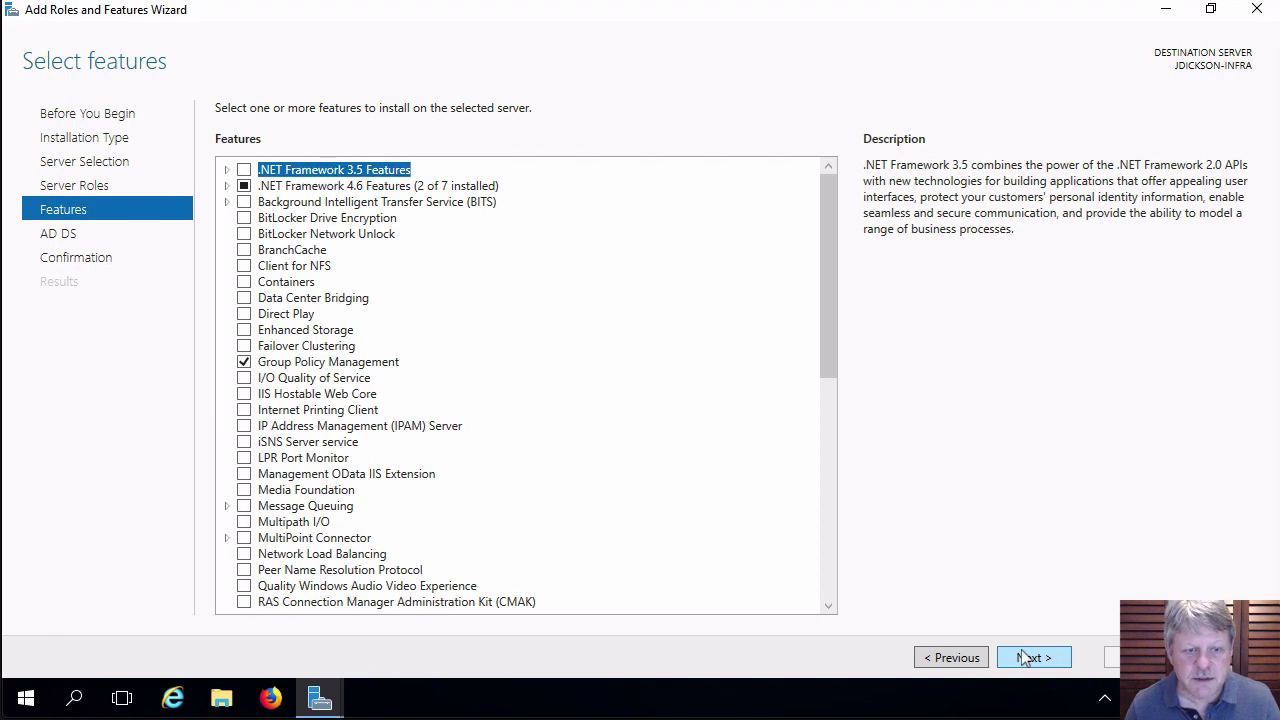
click(1024, 657)
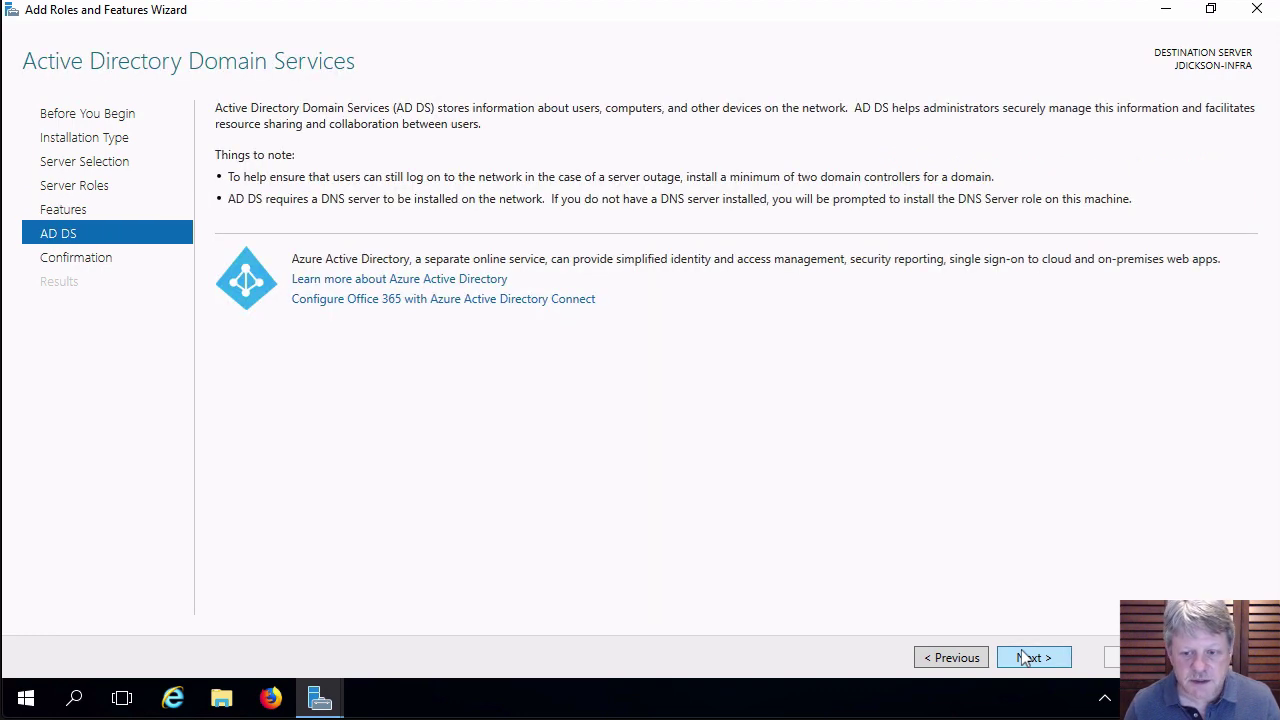
click(1024, 657)
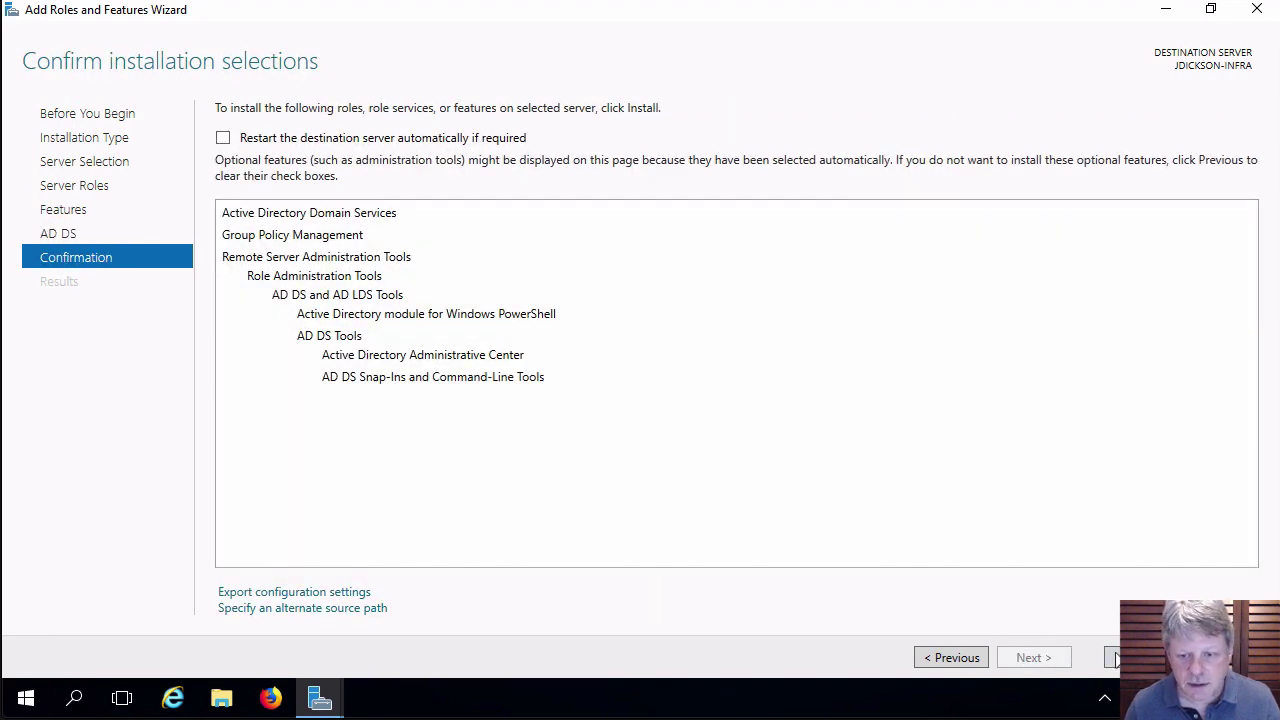
click(1140, 657)
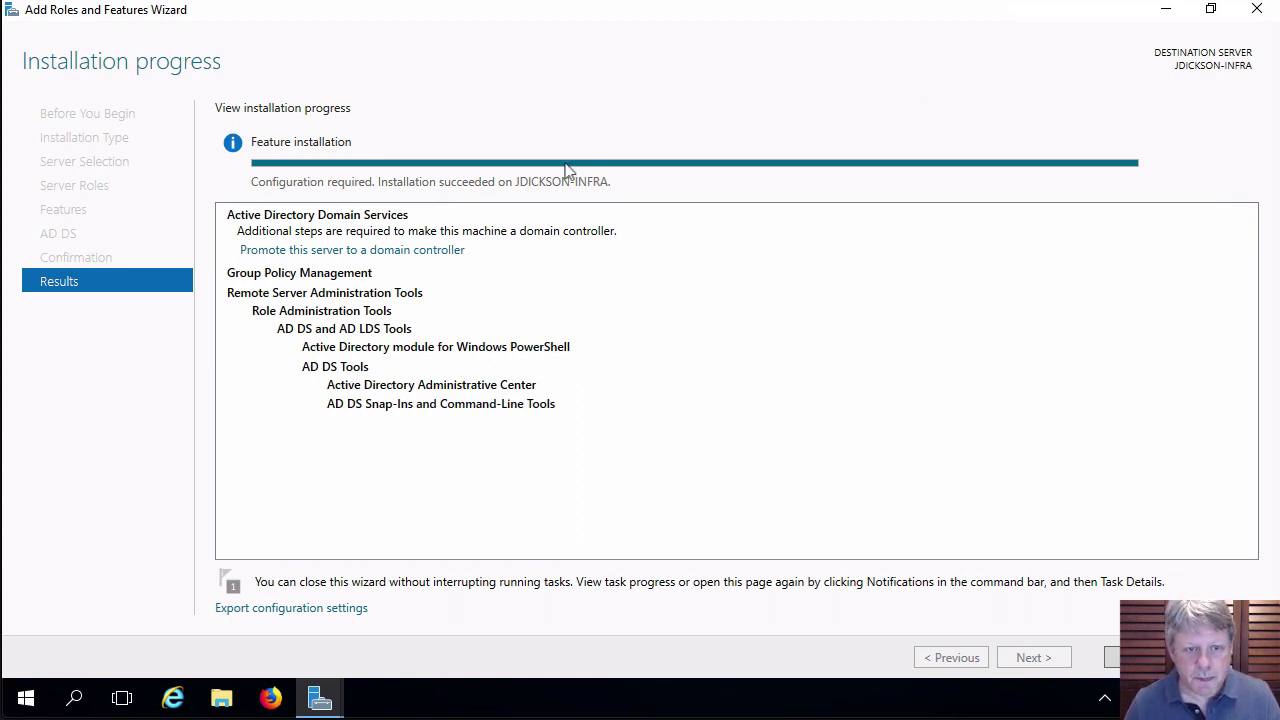
Step: Promote the server to a domain controller in a new forest with root domain vclass.local
click(366, 251)
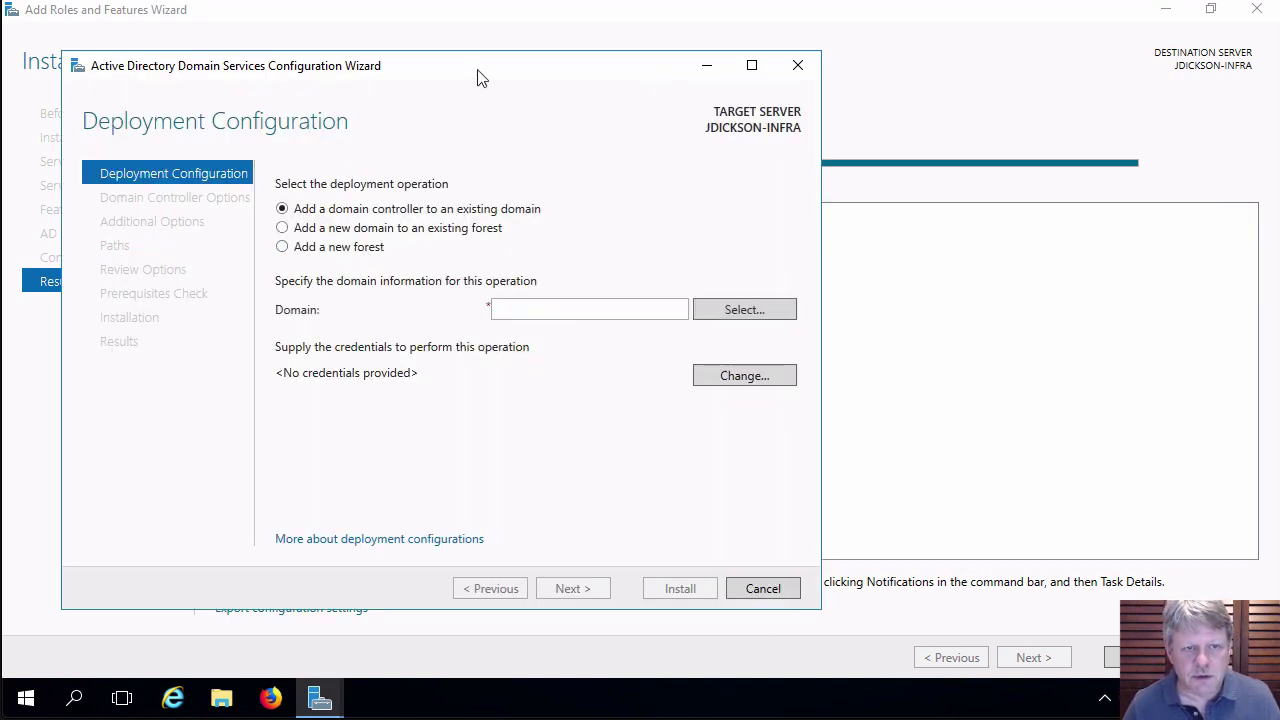
mouse_move(478, 78)
mouse_down()
mouse_move(646, 83)
mouse_move(648, 65)
mouse_up()
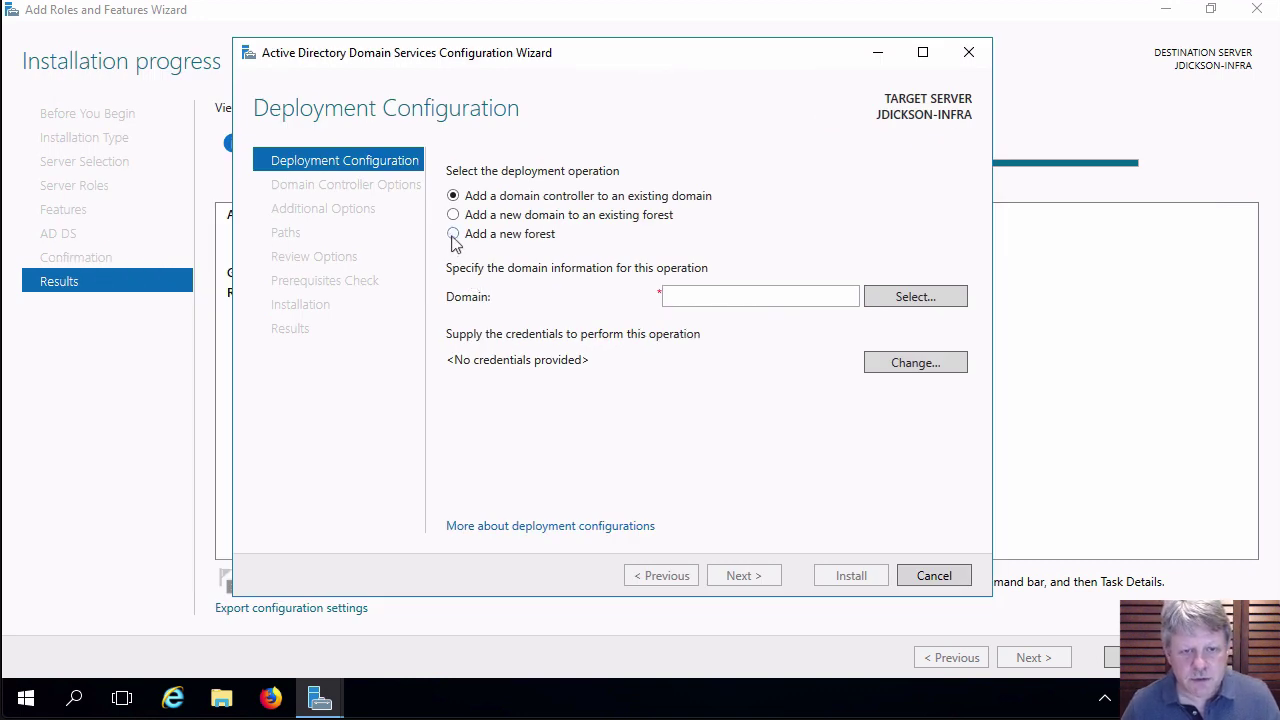
click(453, 236)
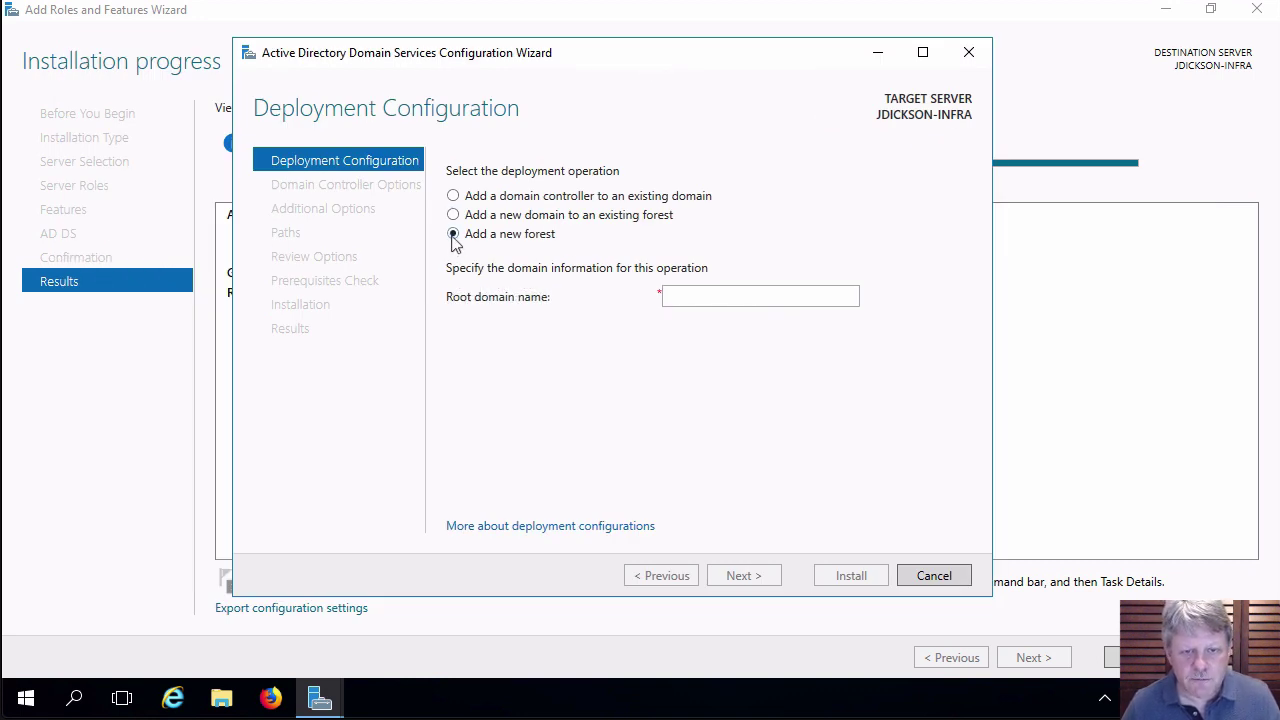
click(697, 299)
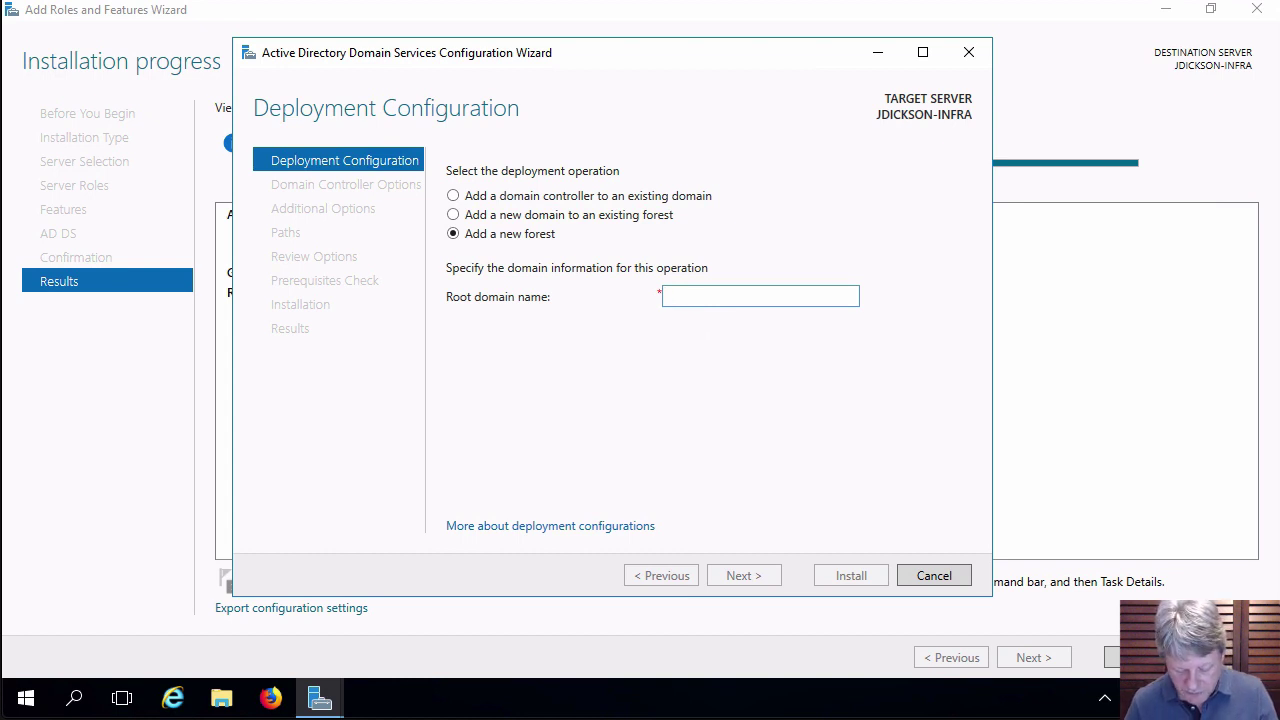
text(vclass.local)
click(745, 577)
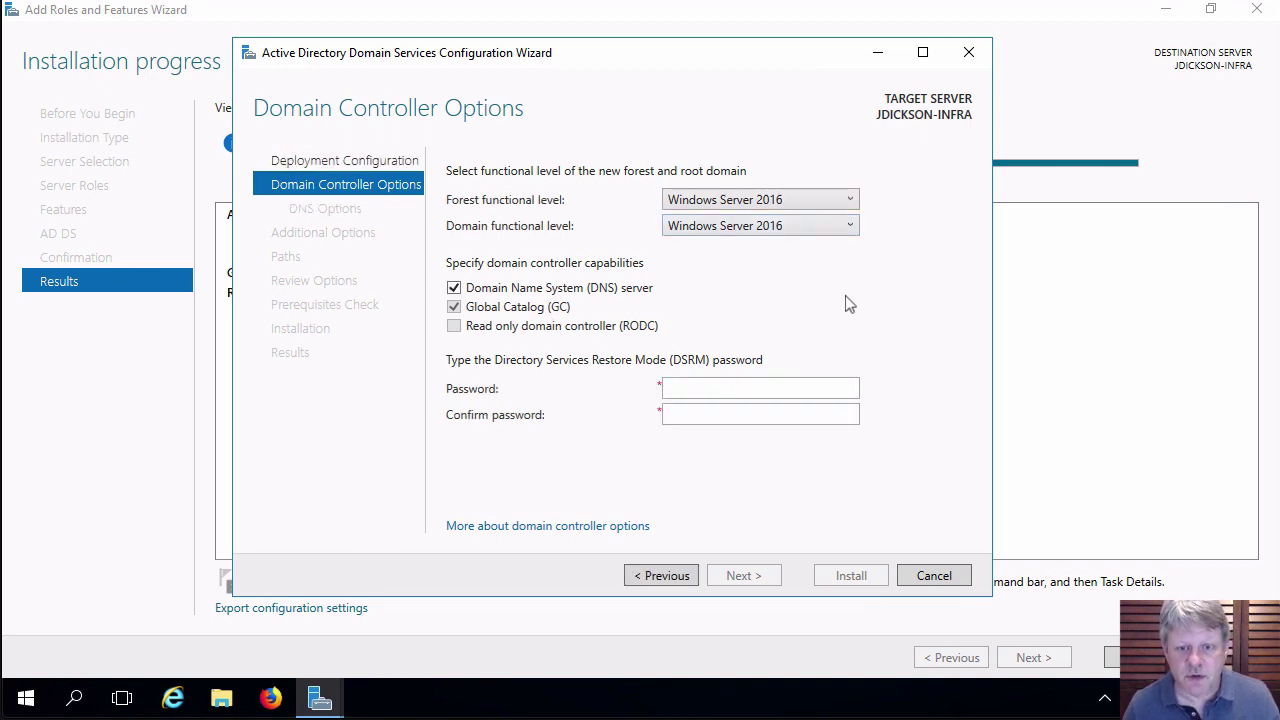
Step: Enter and confirm the Directory Services Restore Mode password, then continue
click(750, 382)
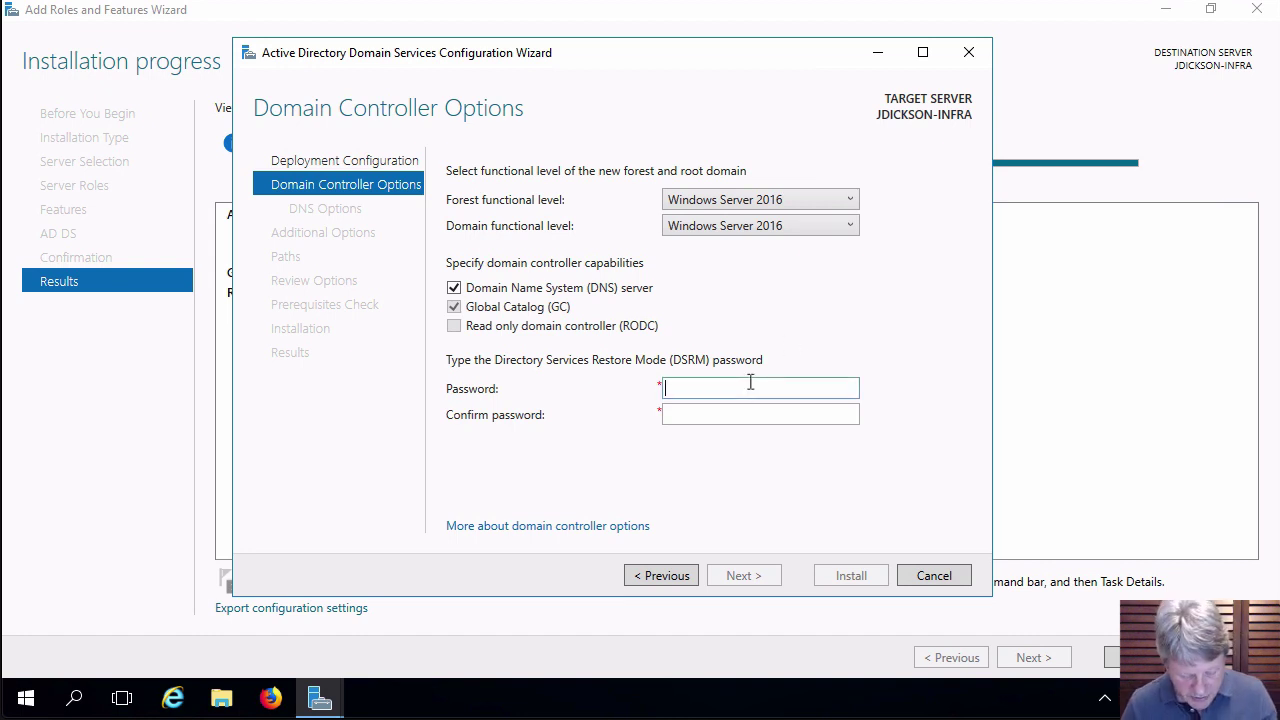
text(**********)
key(Tab)
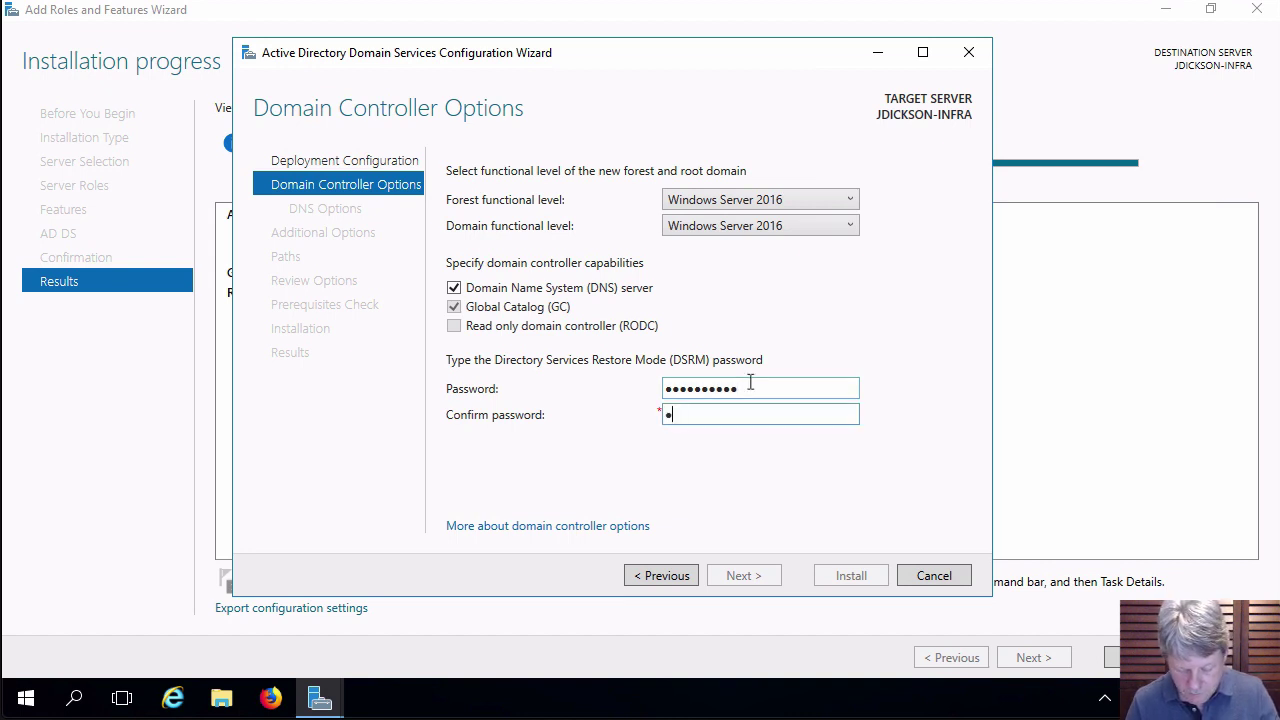
text(*********)
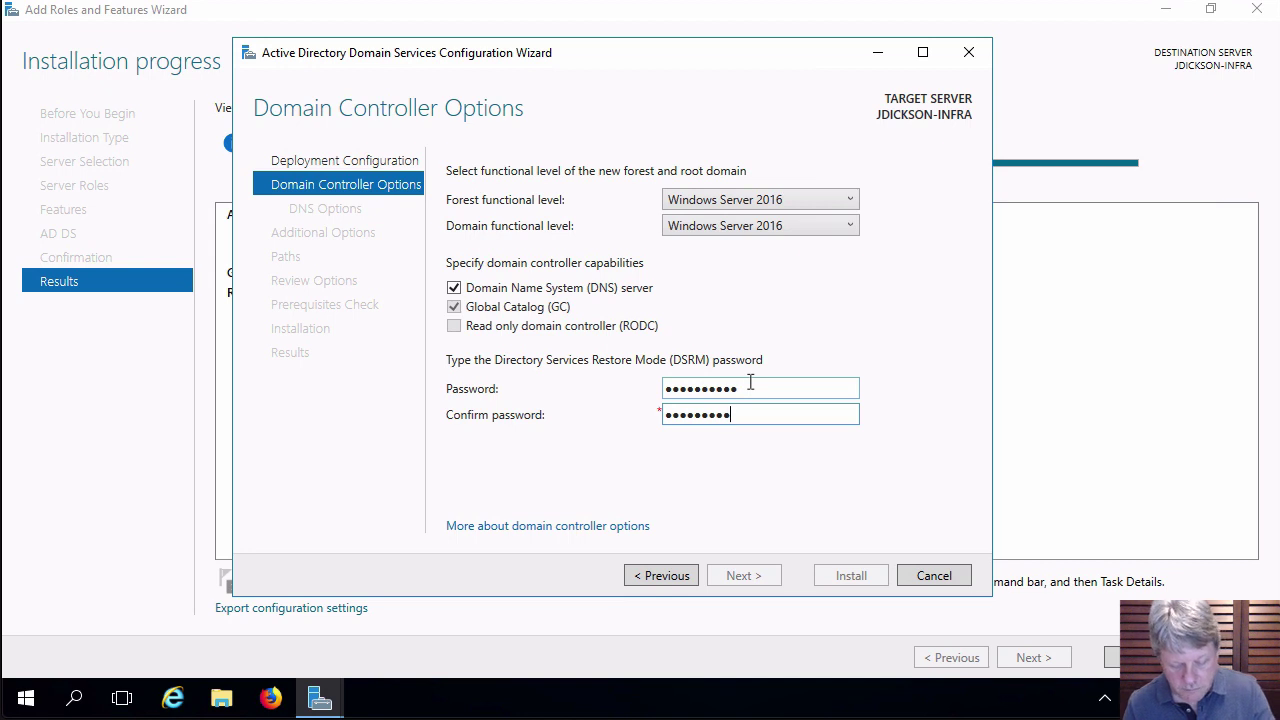
click(748, 578)
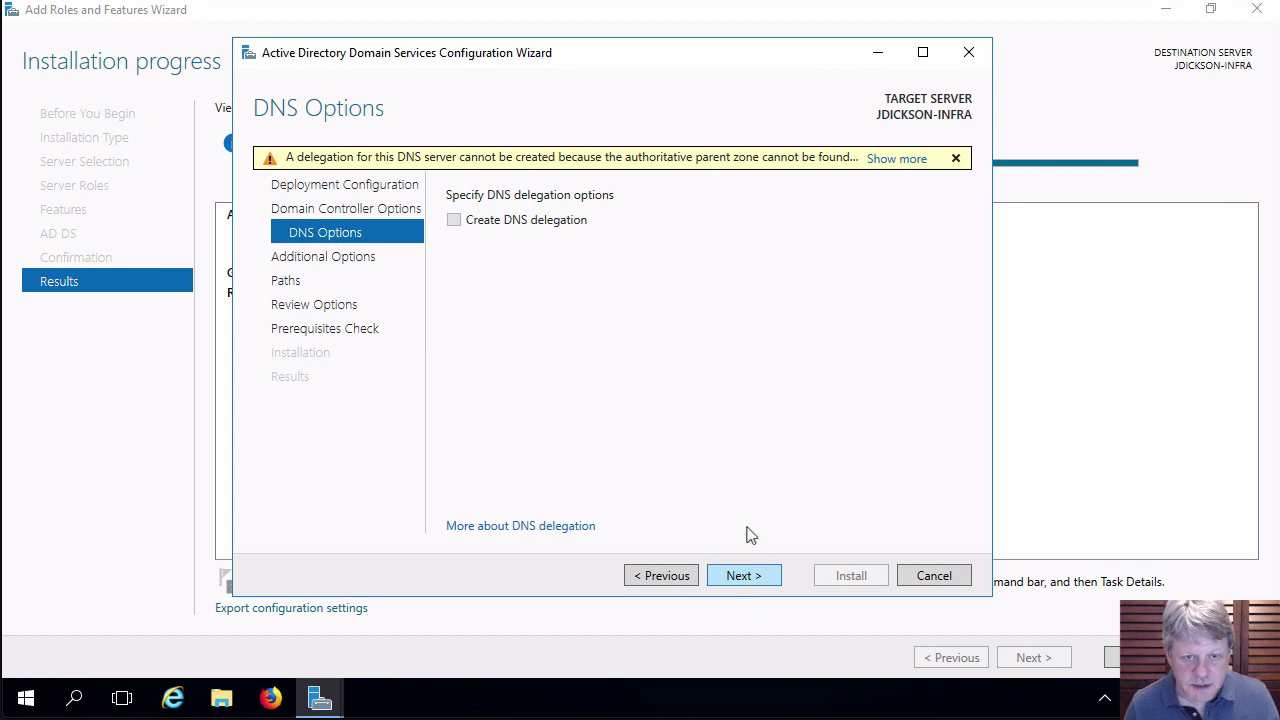
Step: Skip DNS delegation, accept NetBIOS name VCLASS and default paths, and run prerequisite checks
click(760, 574)
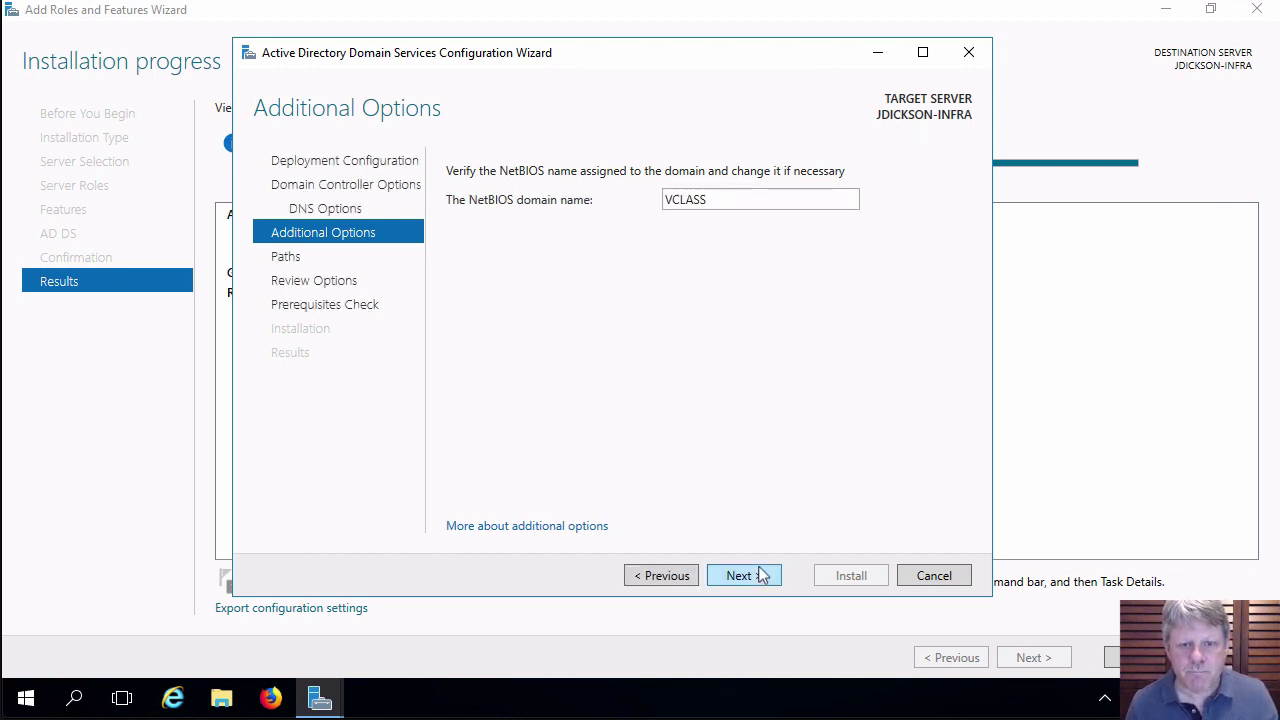
click(754, 577)
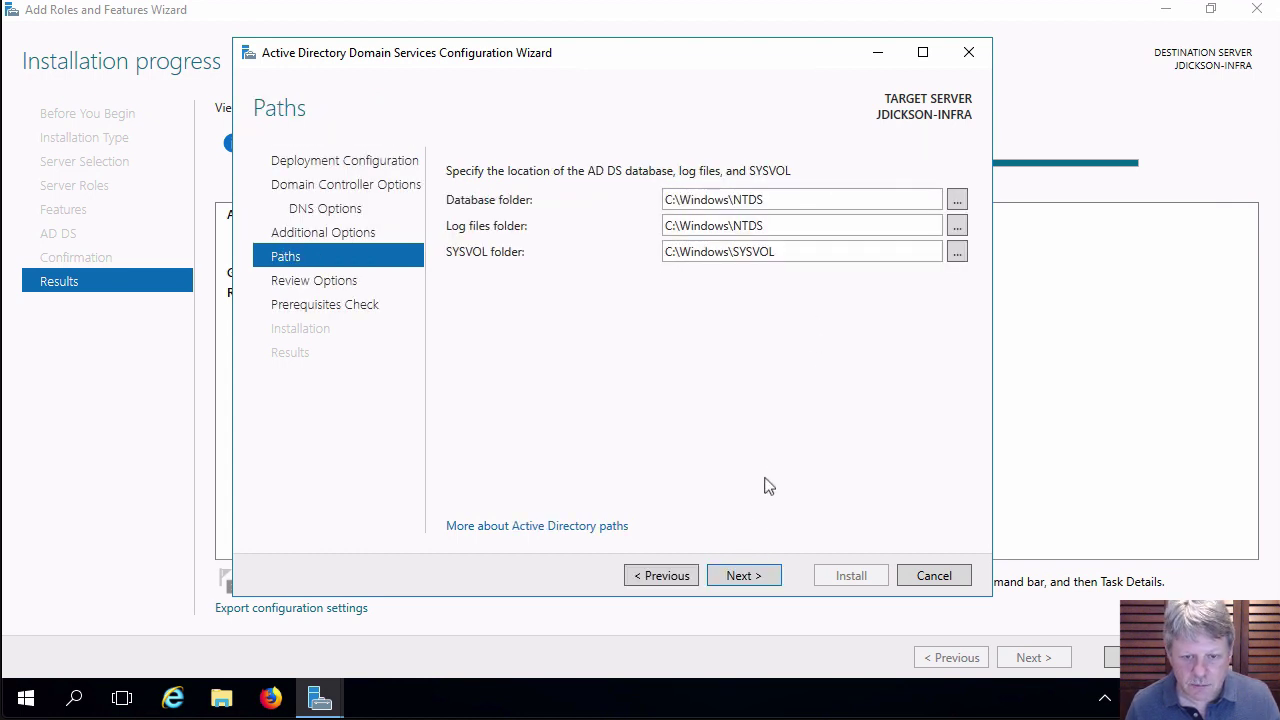
click(745, 578)
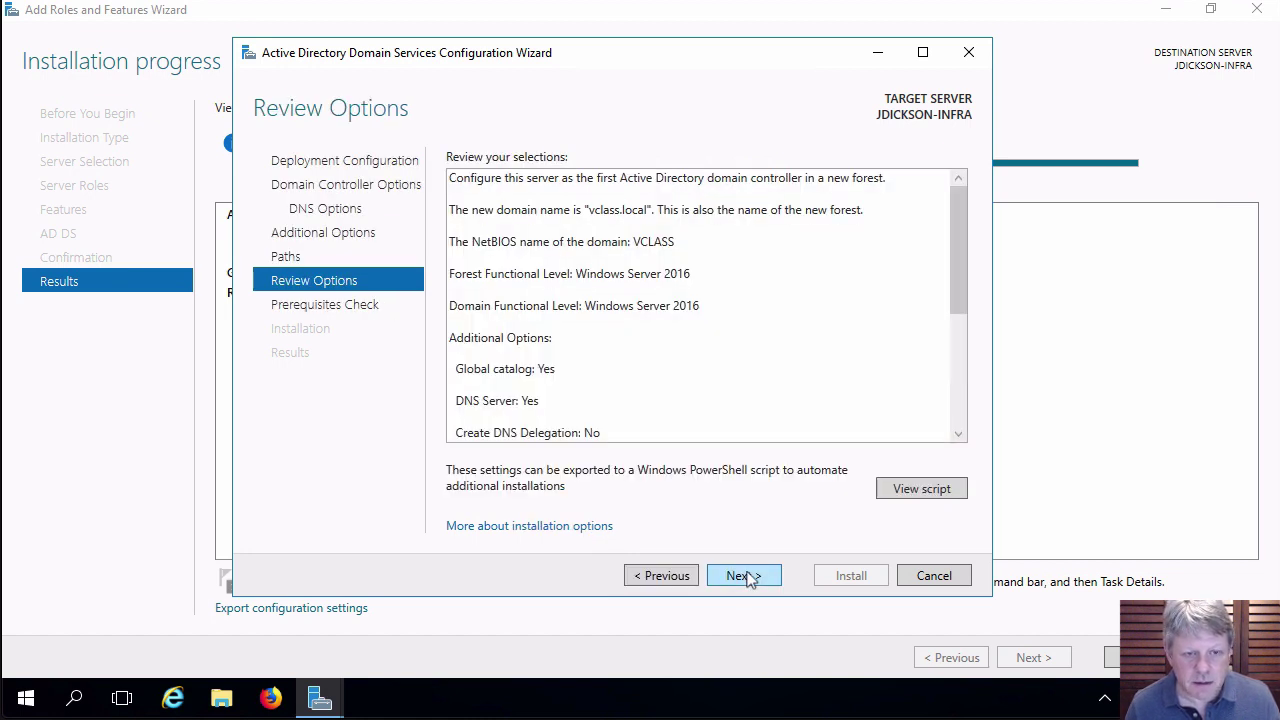
click(750, 578)
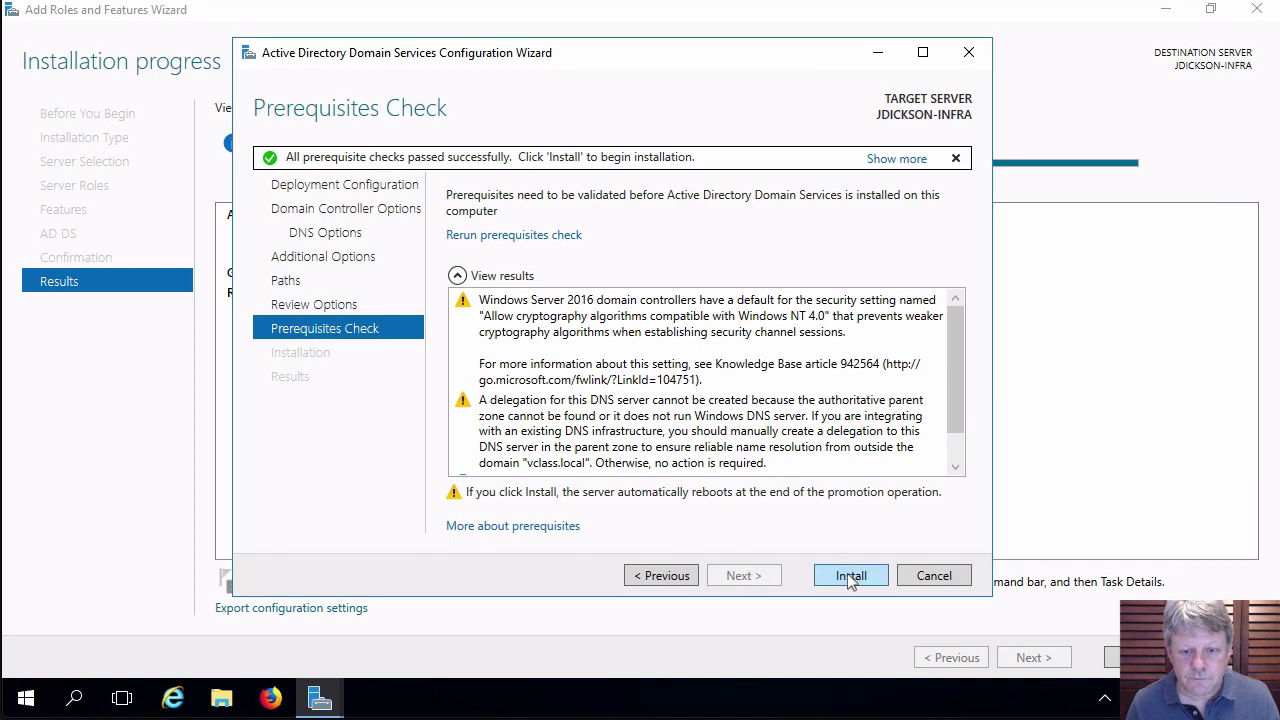
Step: Install the domain controller and let the server reboot to the dashboard
click(849, 578)
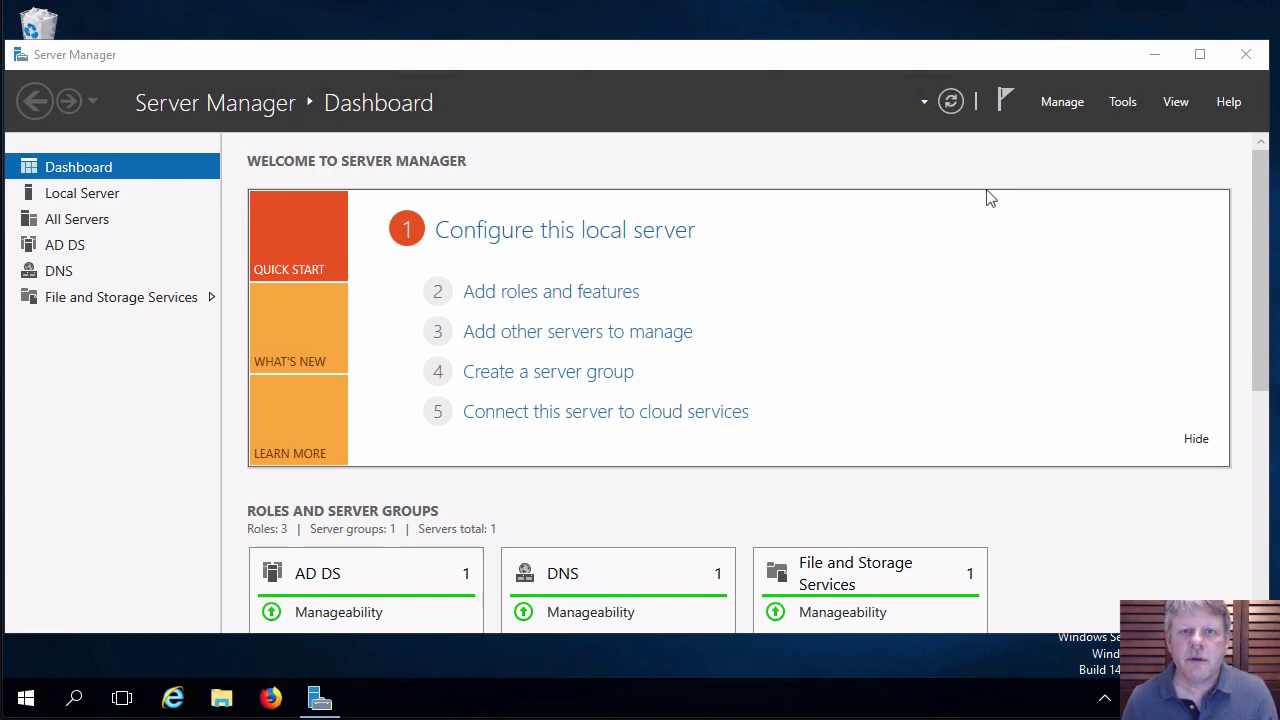
Step: Confirm the Local Server Domain field reads vclass.local
click(88, 201)
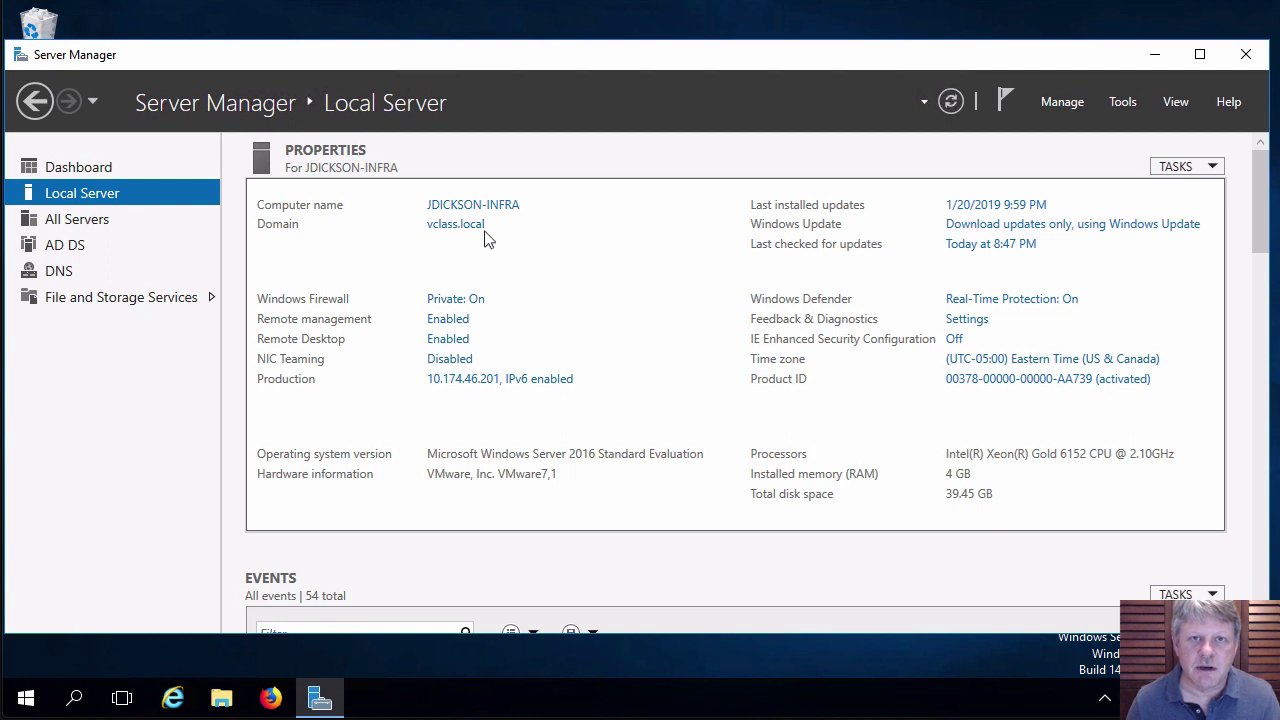
Step: Launch DNS Manager, expand JDICKSON-INFRA and select the empty Reverse Lookup Zones folder
click(1120, 104)
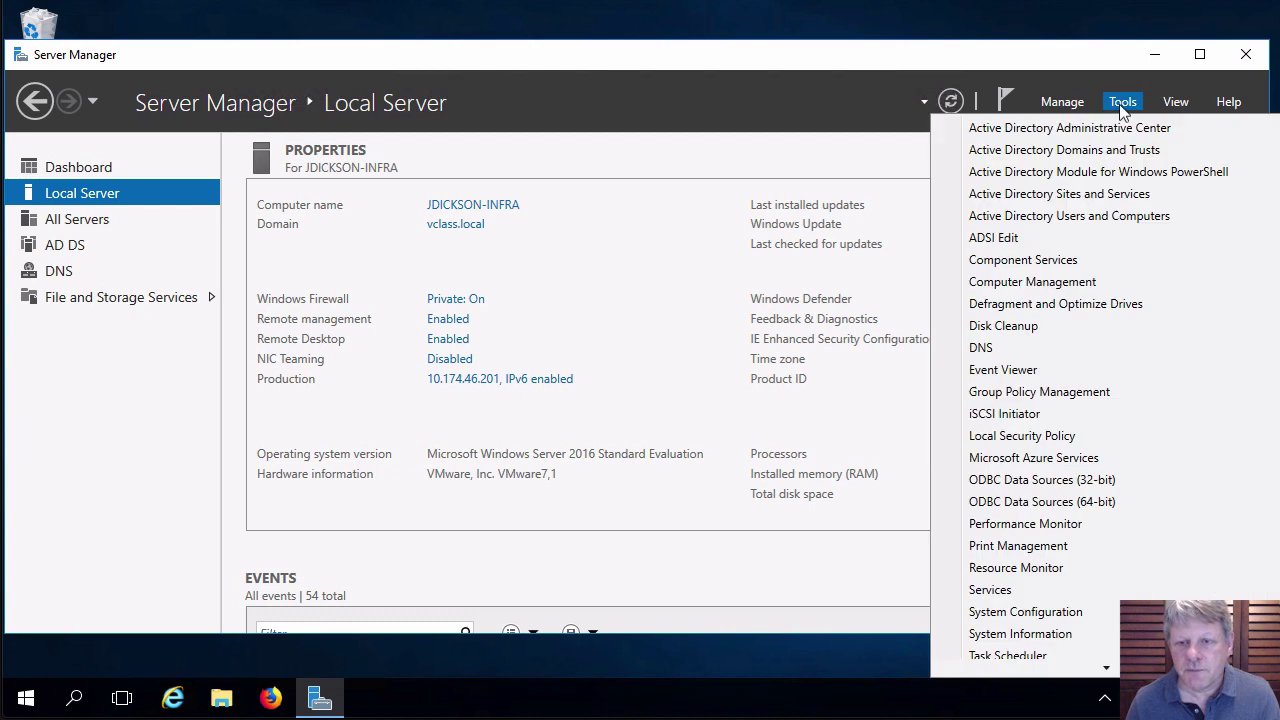
click(982, 348)
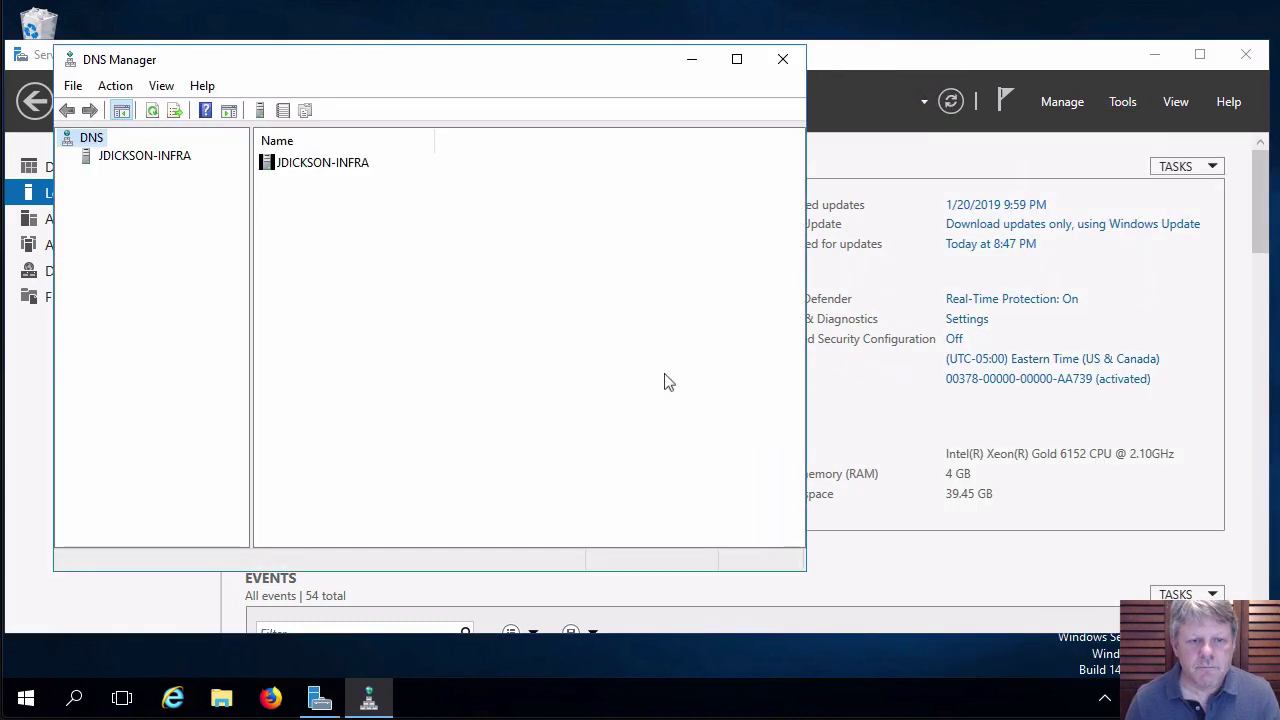
click(100, 160)
click(66, 157)
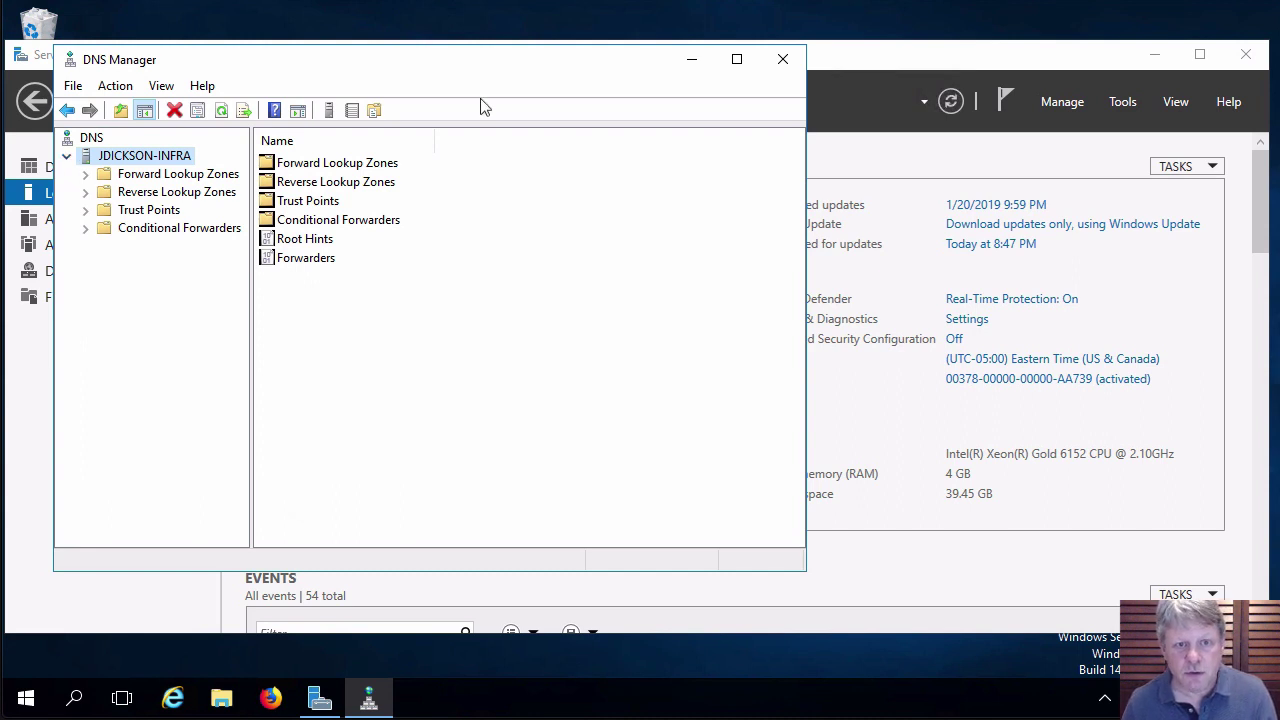
drag(505, 60, 692, 71)
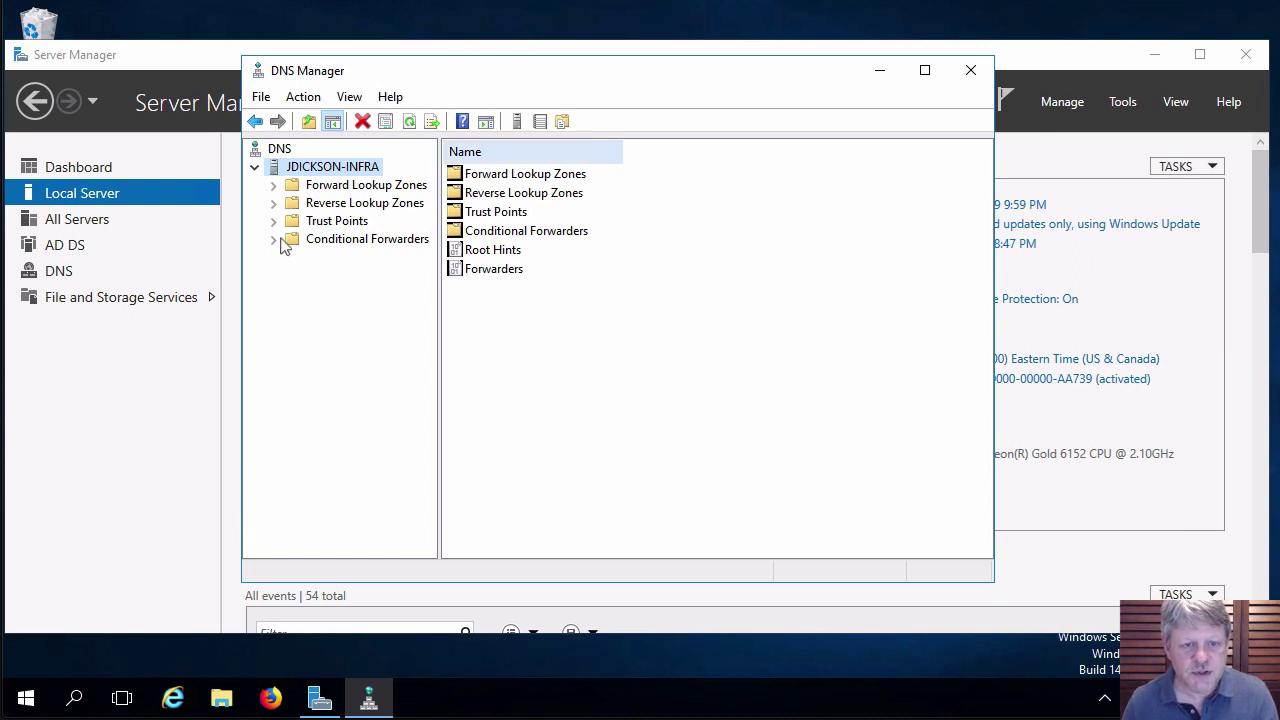
right_click(305, 205)
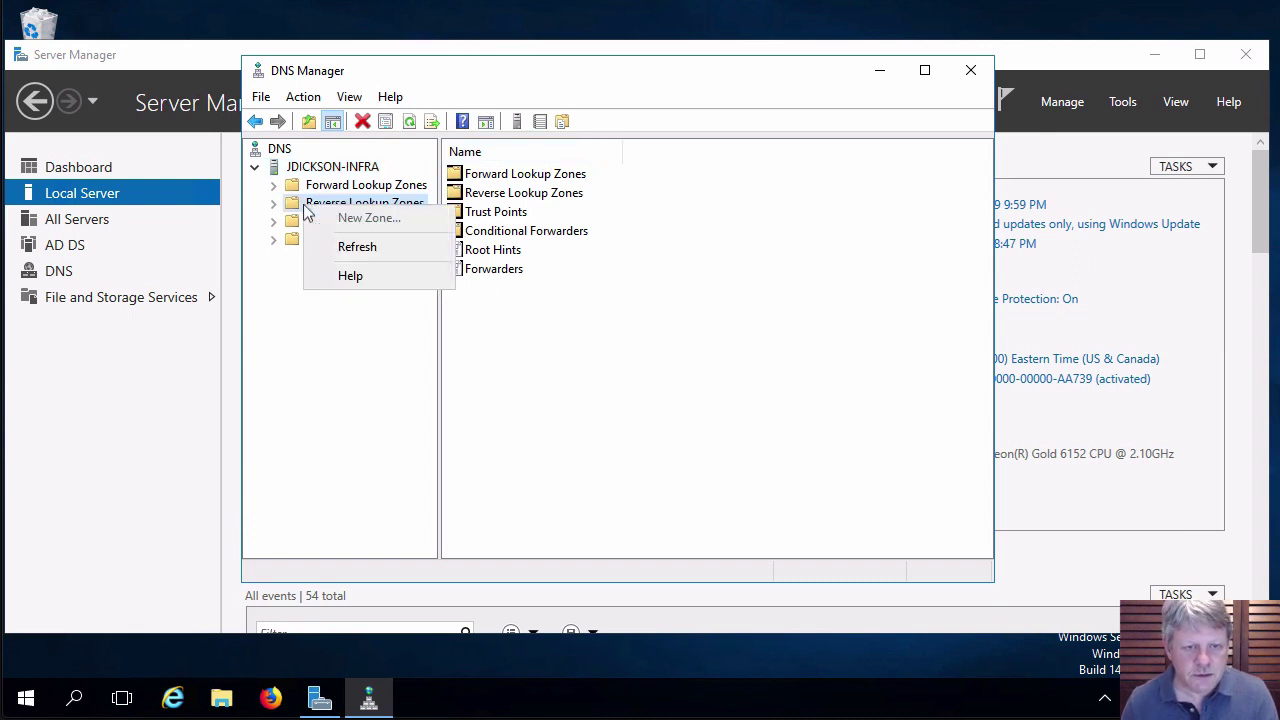
click(315, 190)
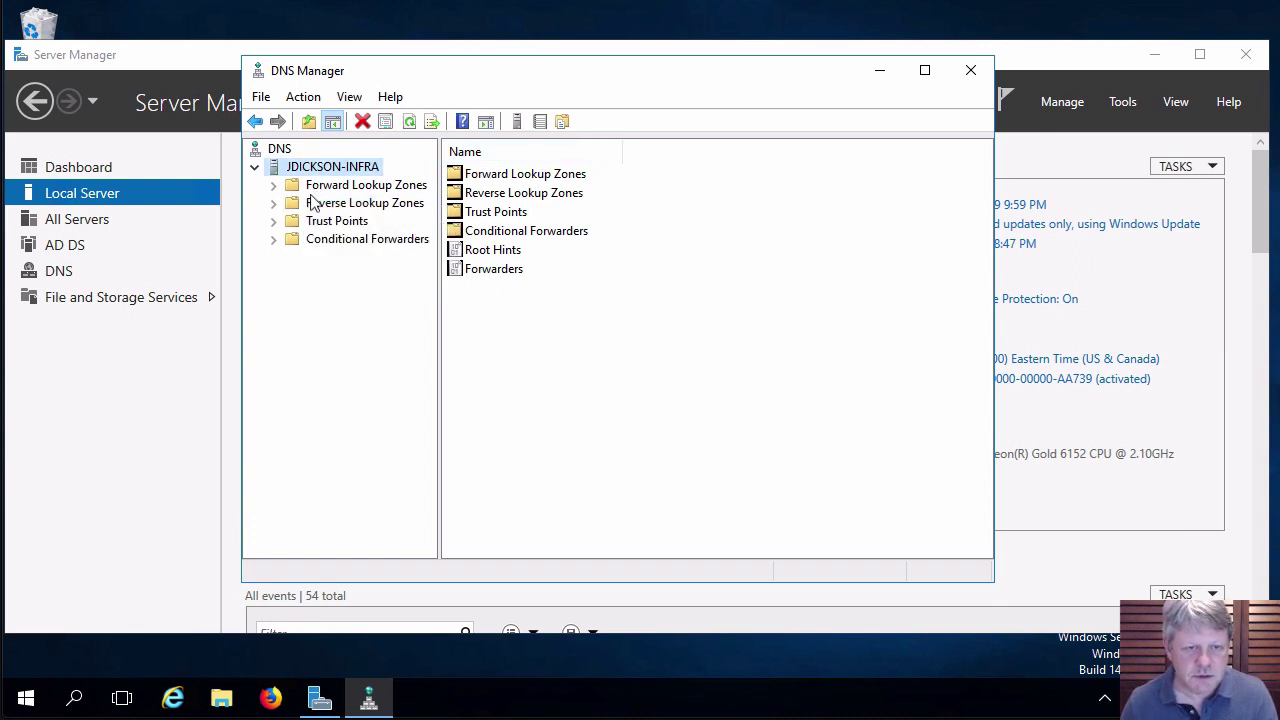
click(305, 205)
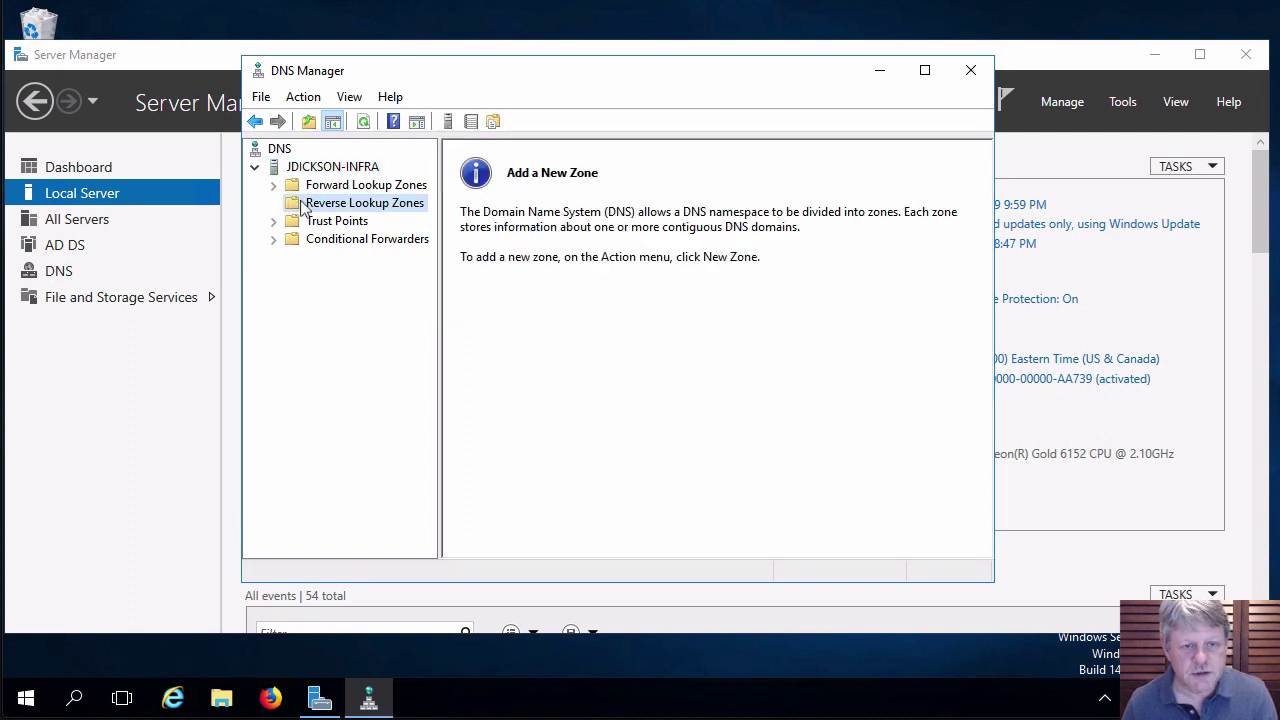
Step: Start a new IPv4 primary AD-integrated reverse zone replicated to all vclass.local DNS servers
right_click(305, 205)
click(350, 215)
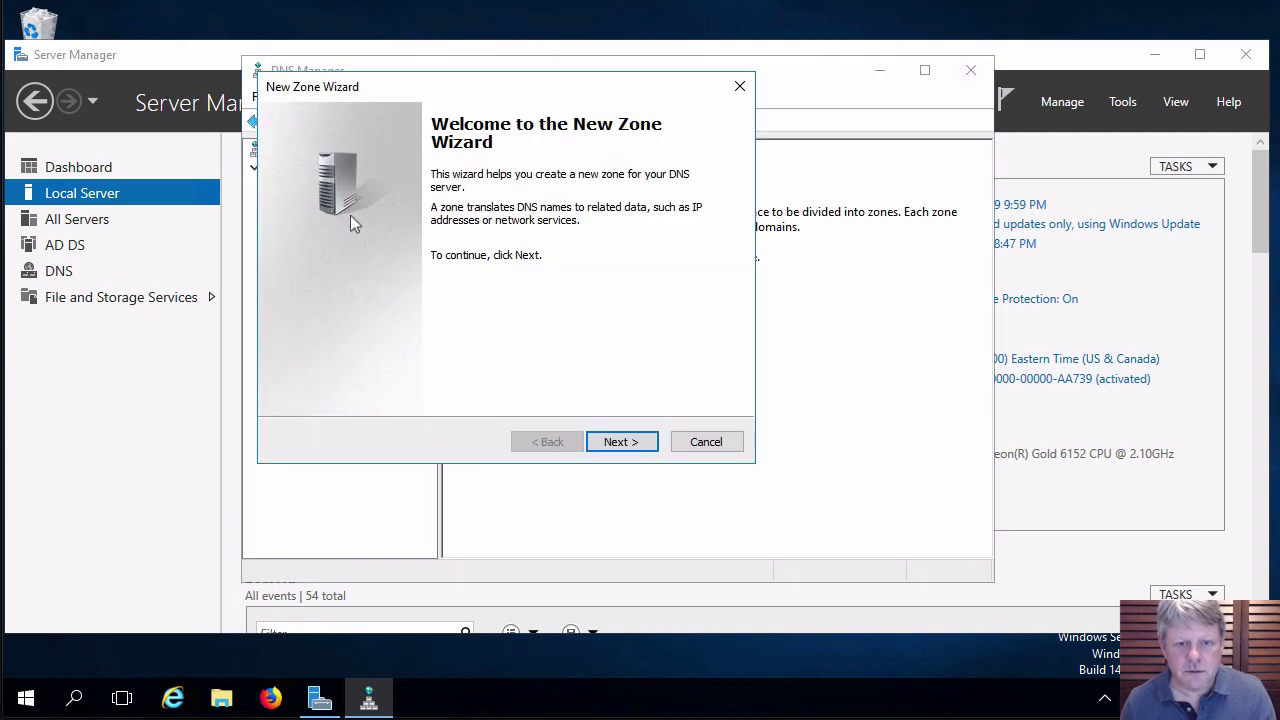
click(631, 443)
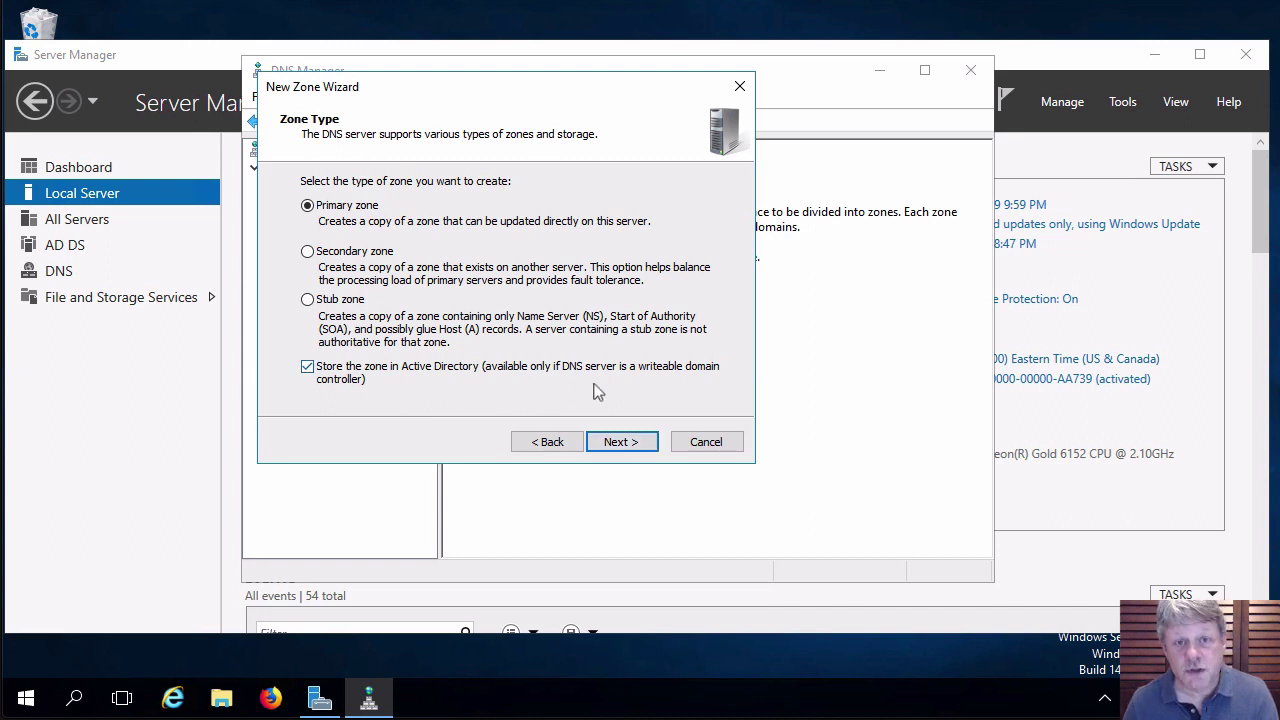
click(631, 442)
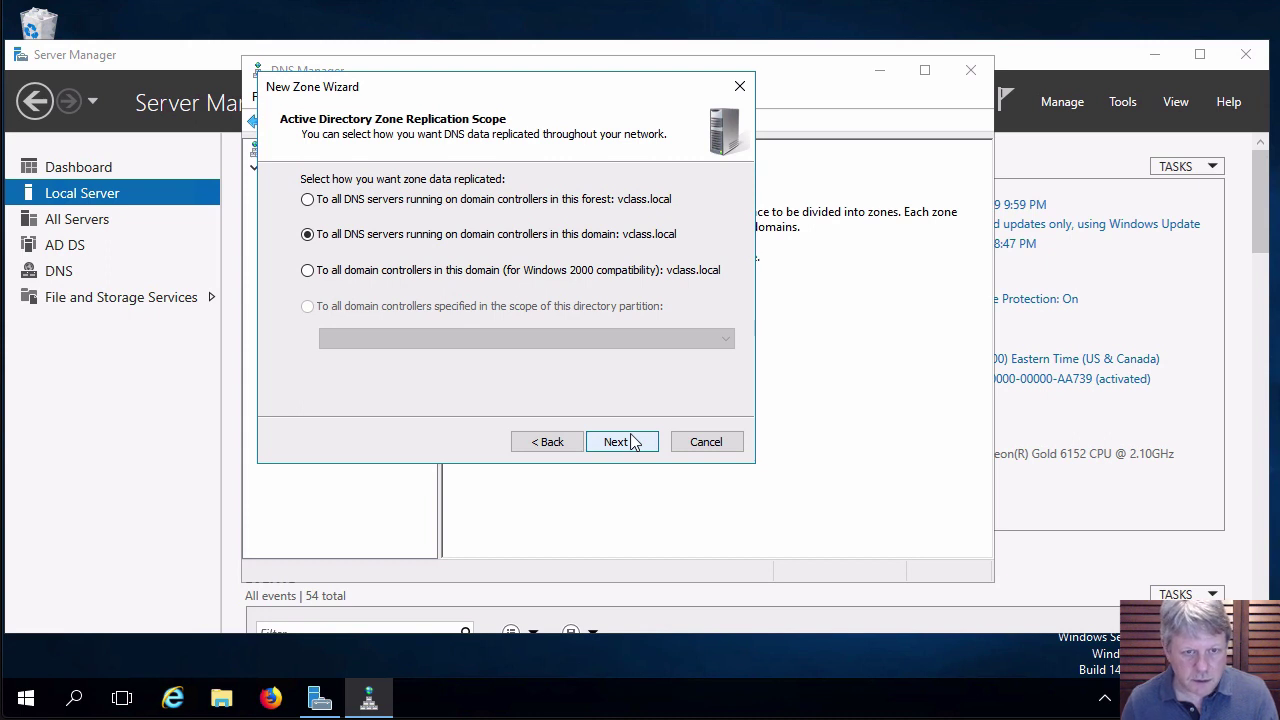
click(633, 443)
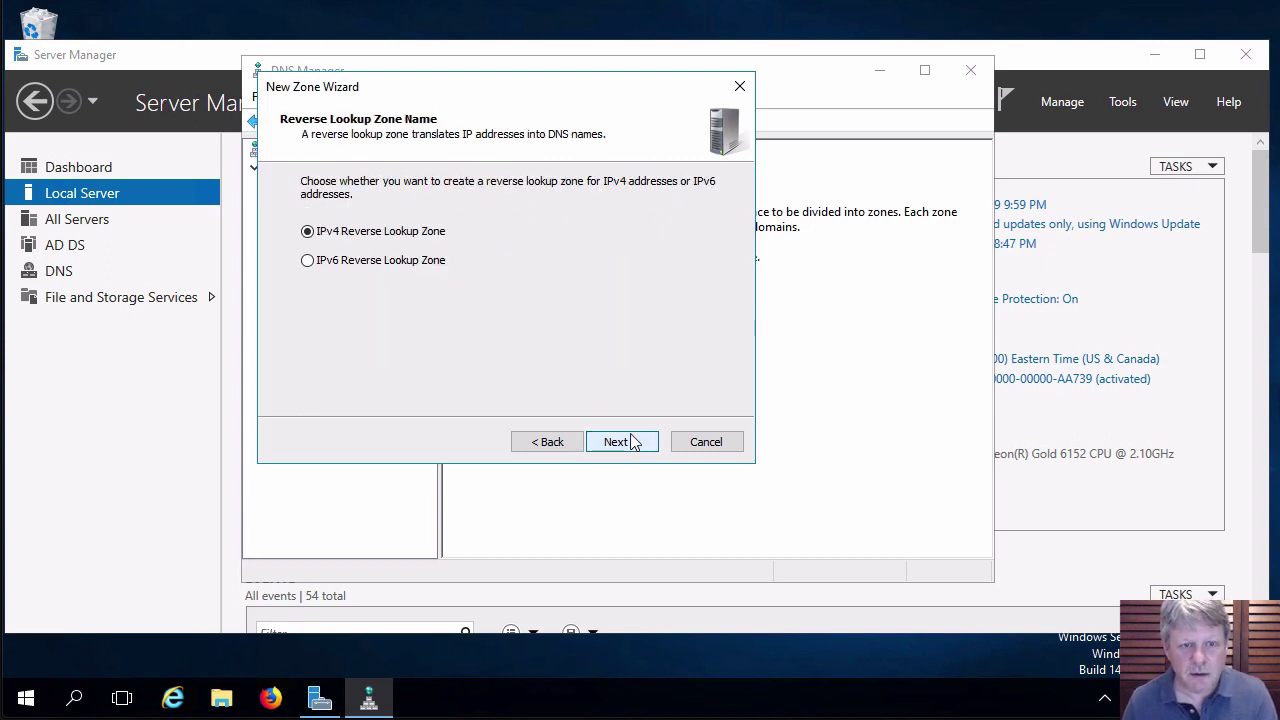
click(632, 442)
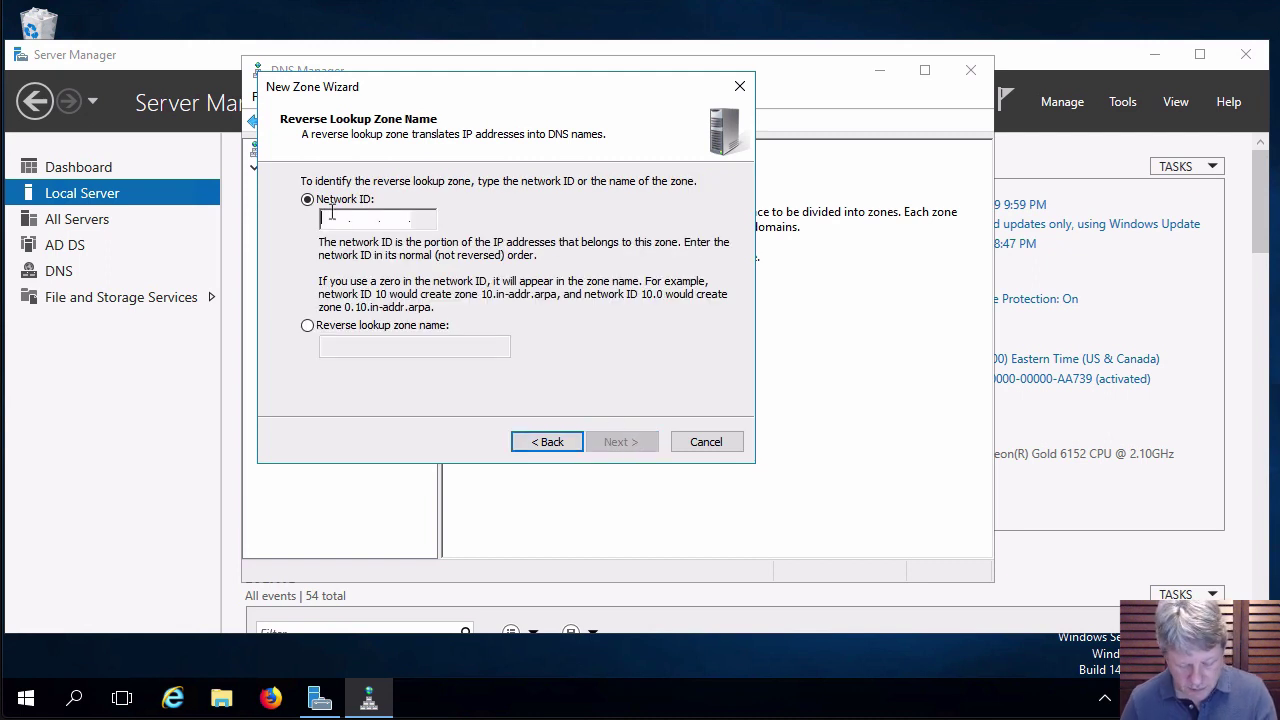
Step: Set network ID 10.174.46, keep secure dynamic updates, and finish creating the zone
text(10 .174 .46 .)
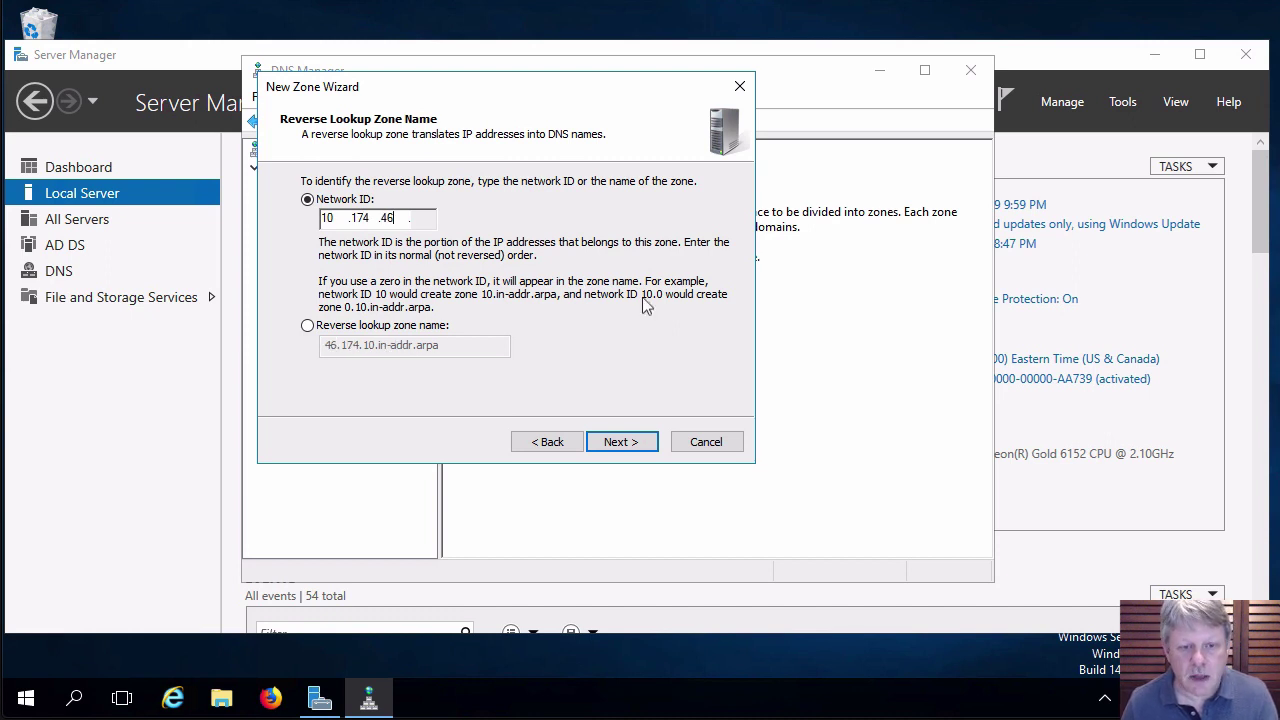
click(622, 445)
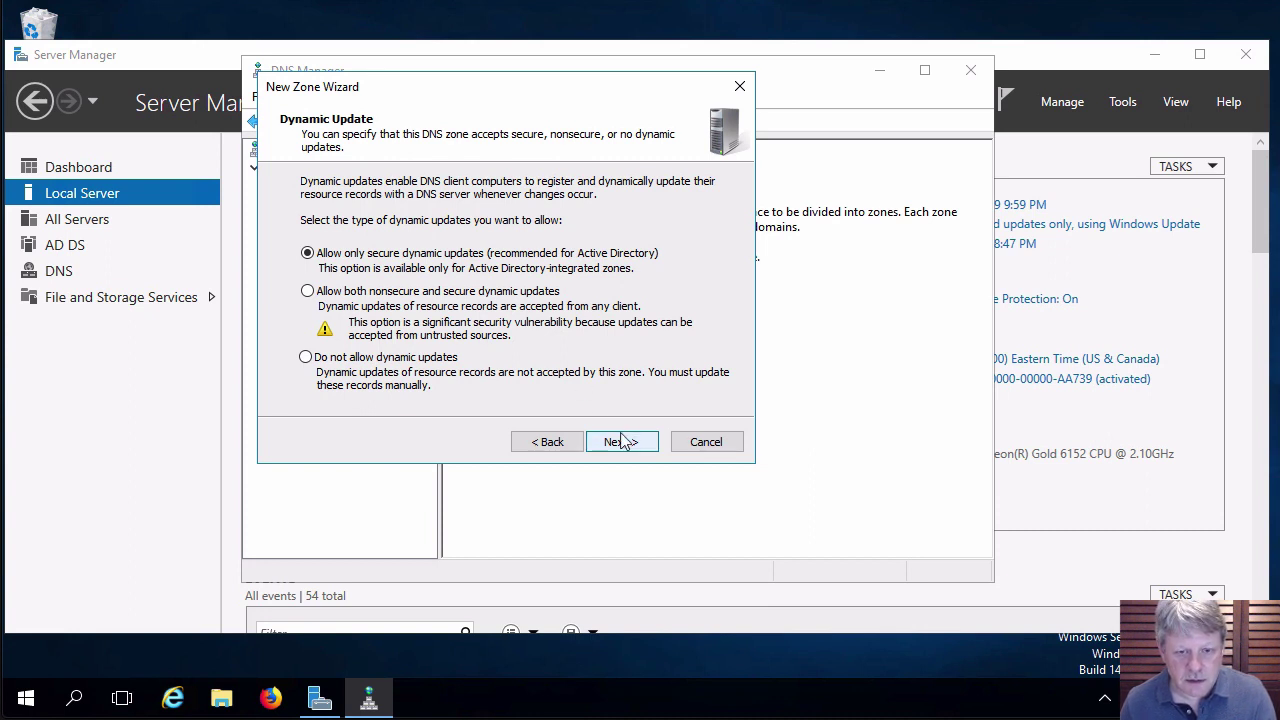
click(622, 441)
click(621, 442)
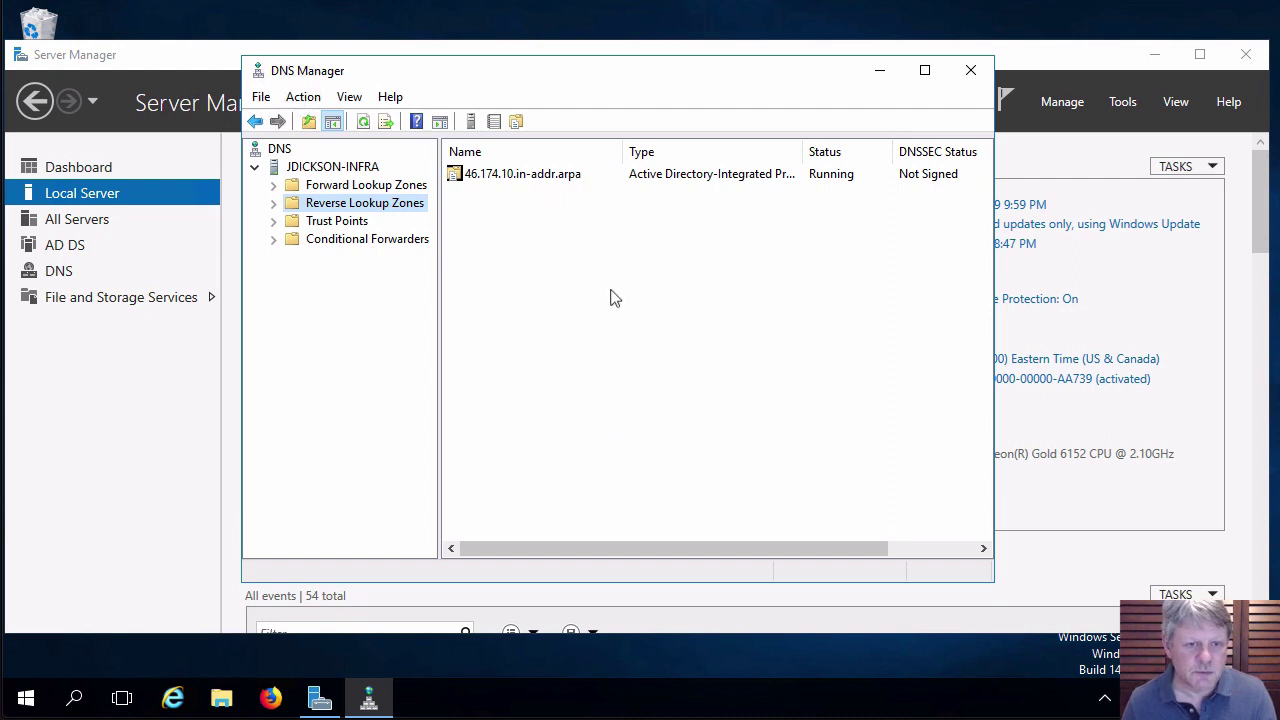
Step: Show the vclass.local forward zone's records and bring up its new-record options
double_click(282, 185)
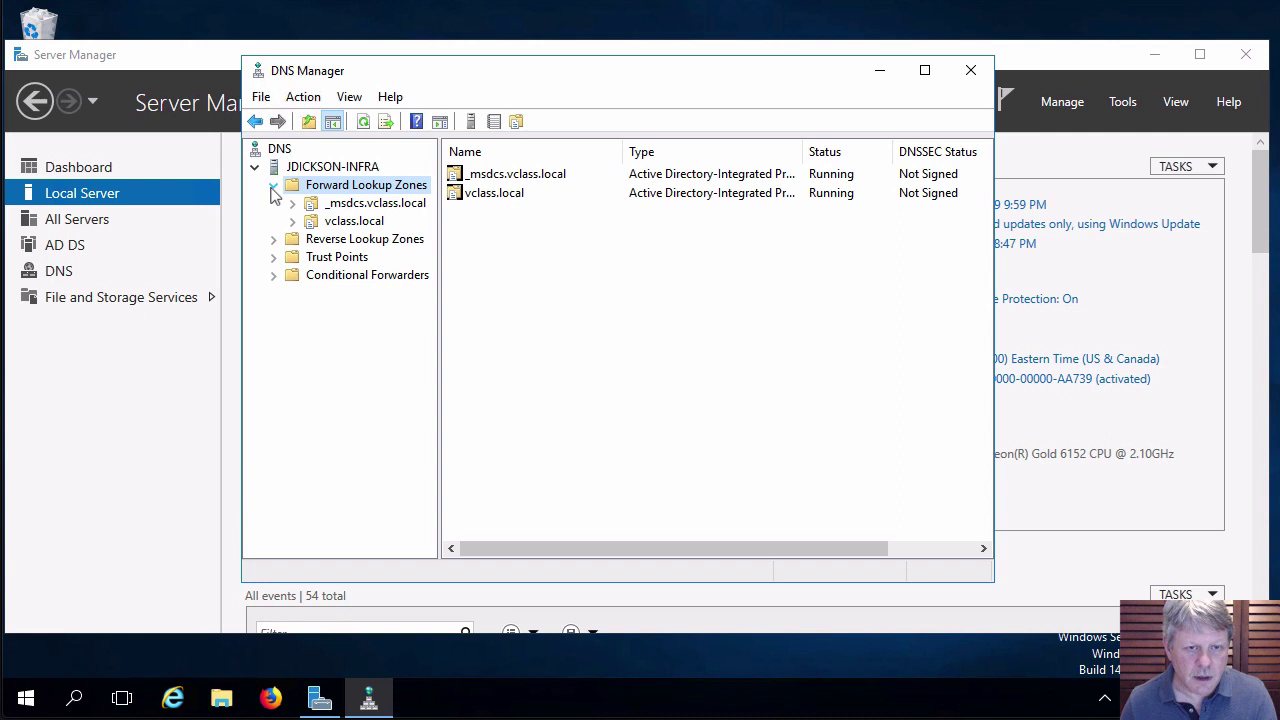
click(337, 224)
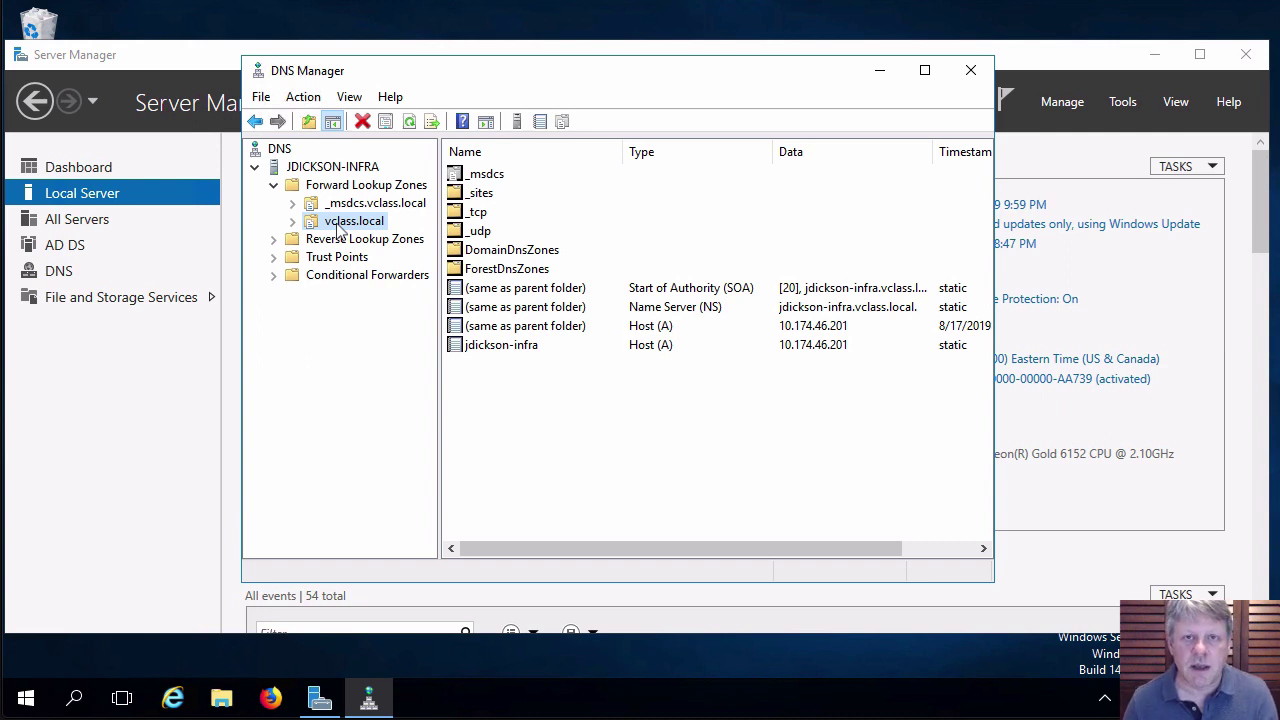
right_click(553, 386)
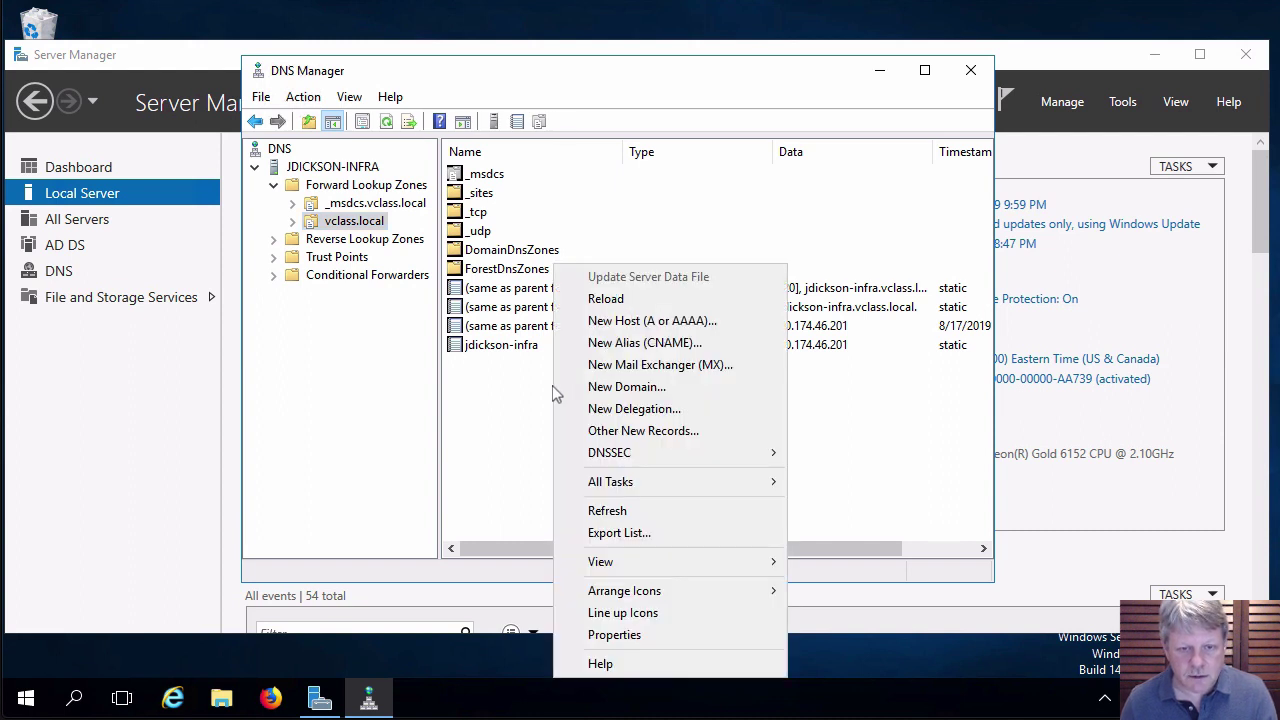
Step: Add host record ESXi-01 at 10.174.46.202 with an associated PTR record
click(629, 318)
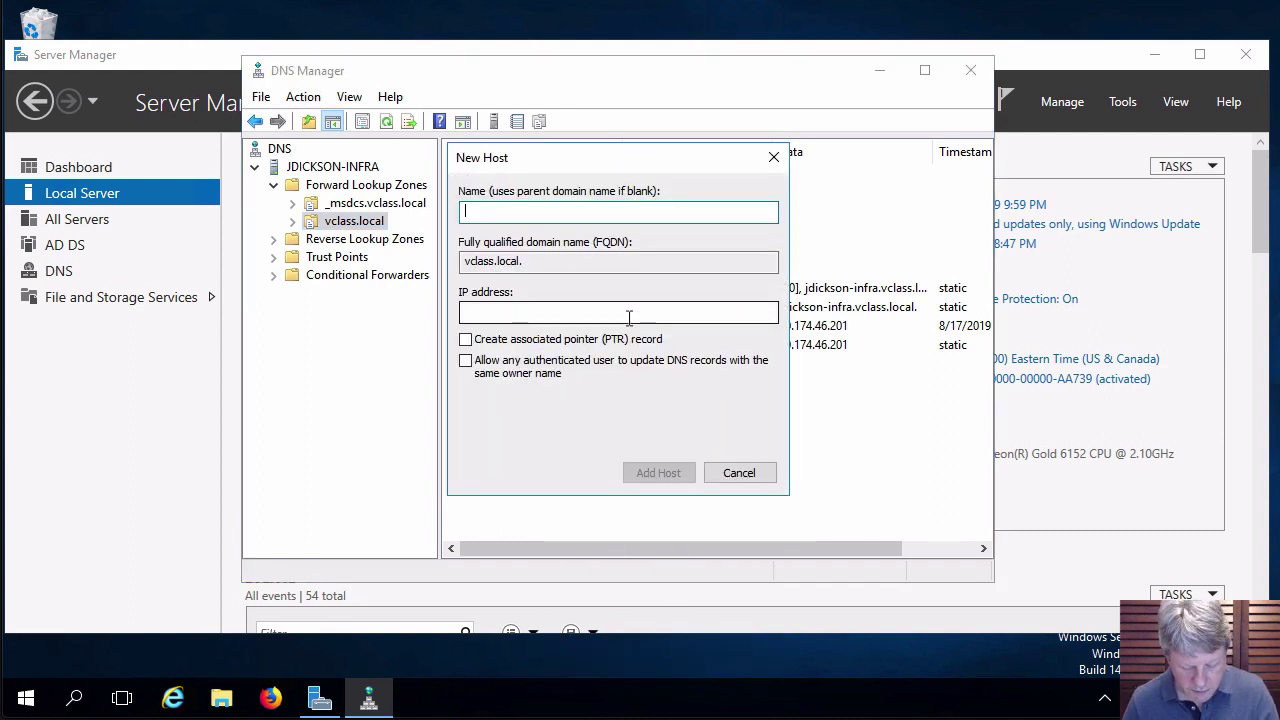
text(ESXi-0-1)
key(BackSpace)
key(BackSpace)
text(1)
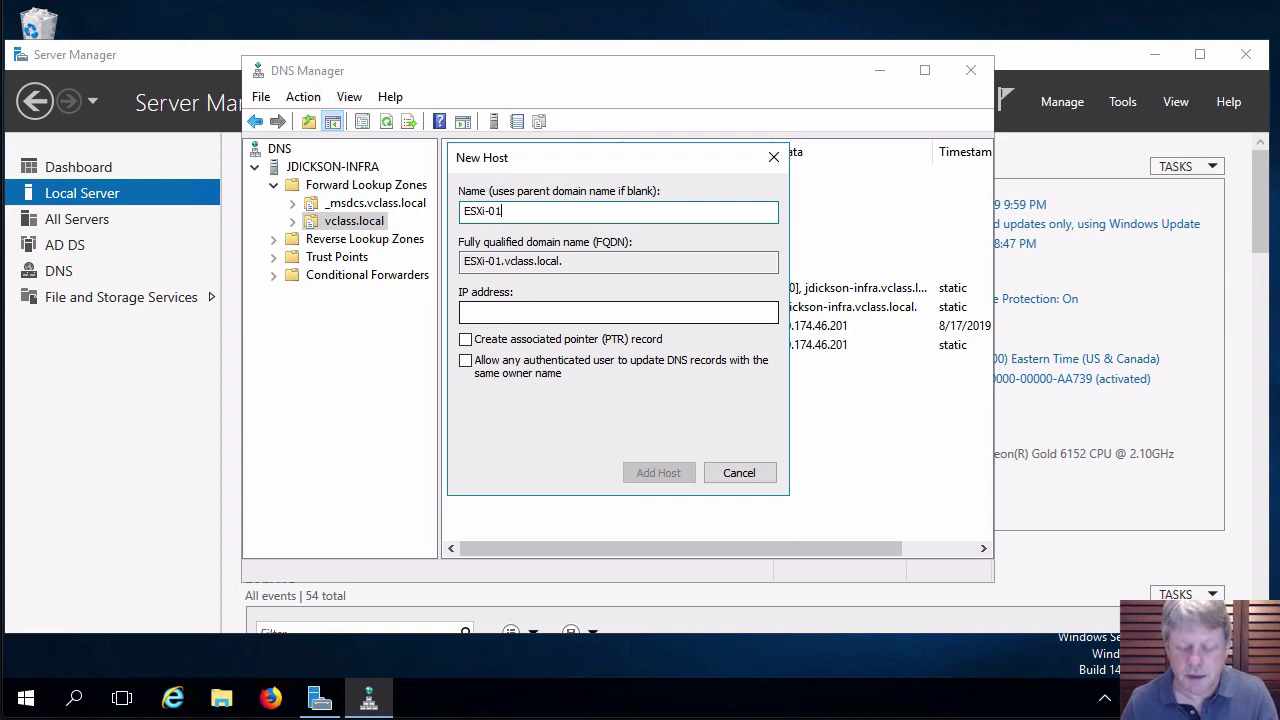
click(617, 311)
text(10.174.46.202)
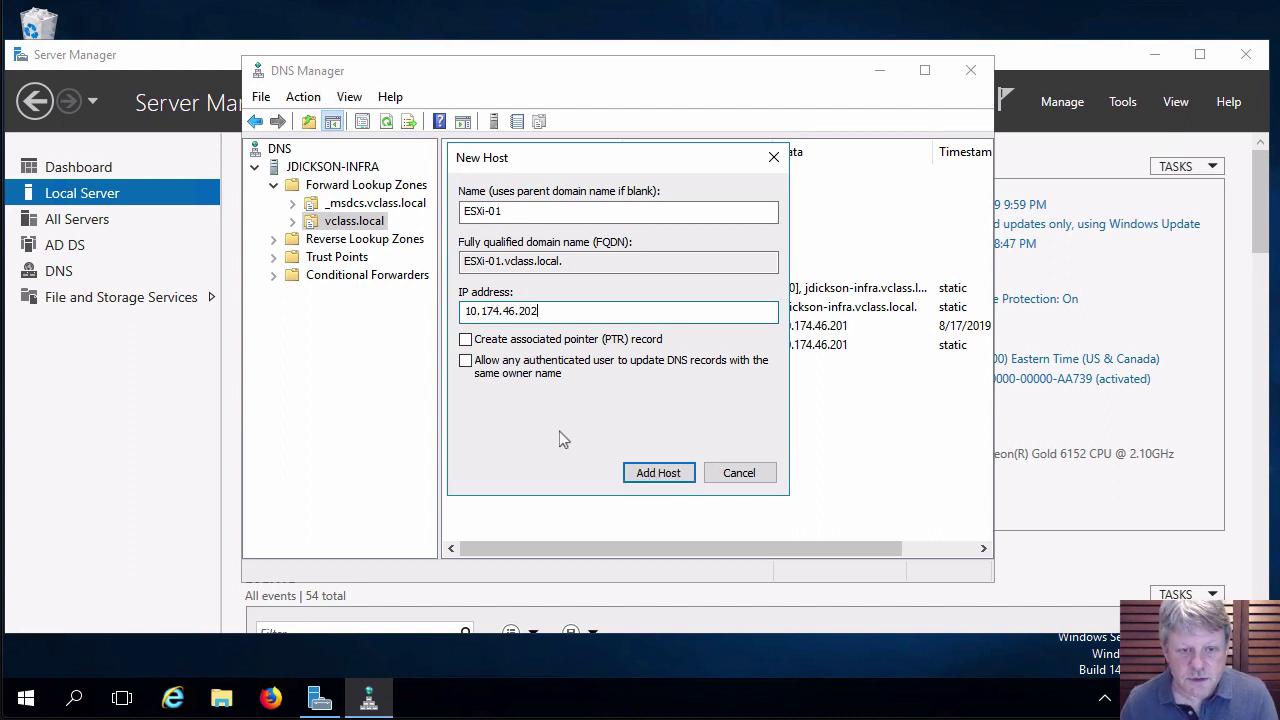
click(466, 340)
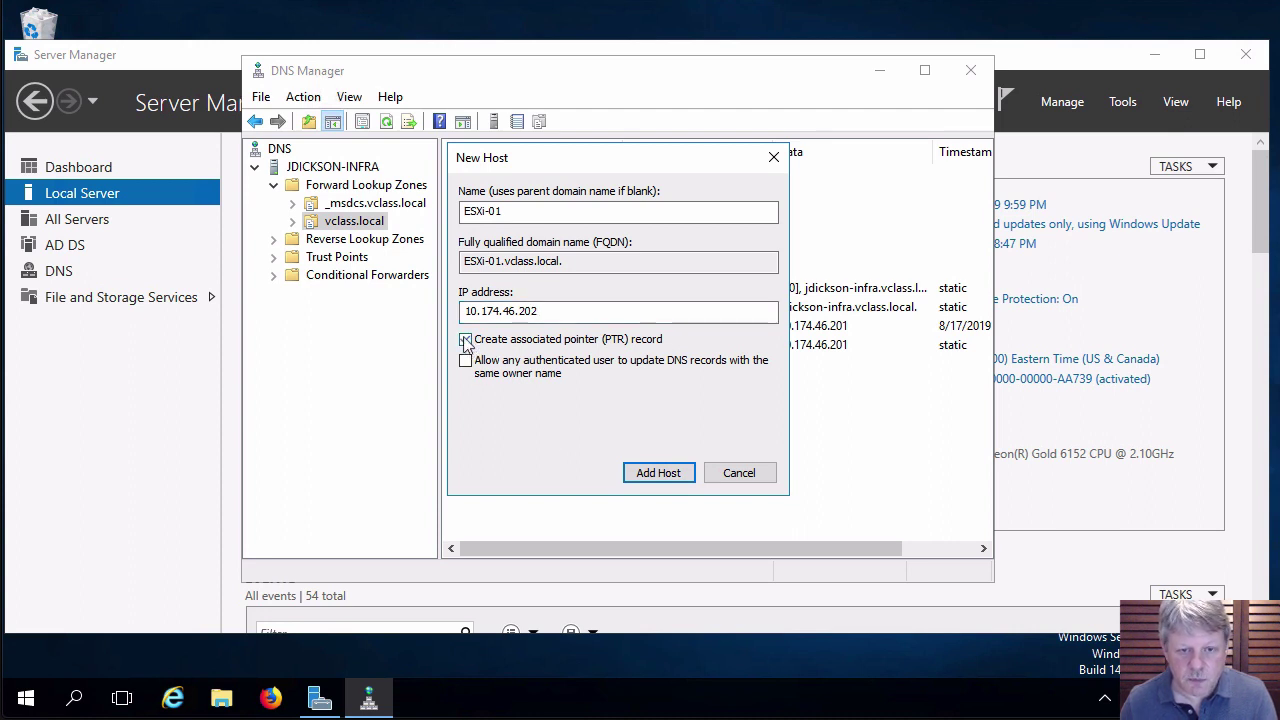
click(668, 475)
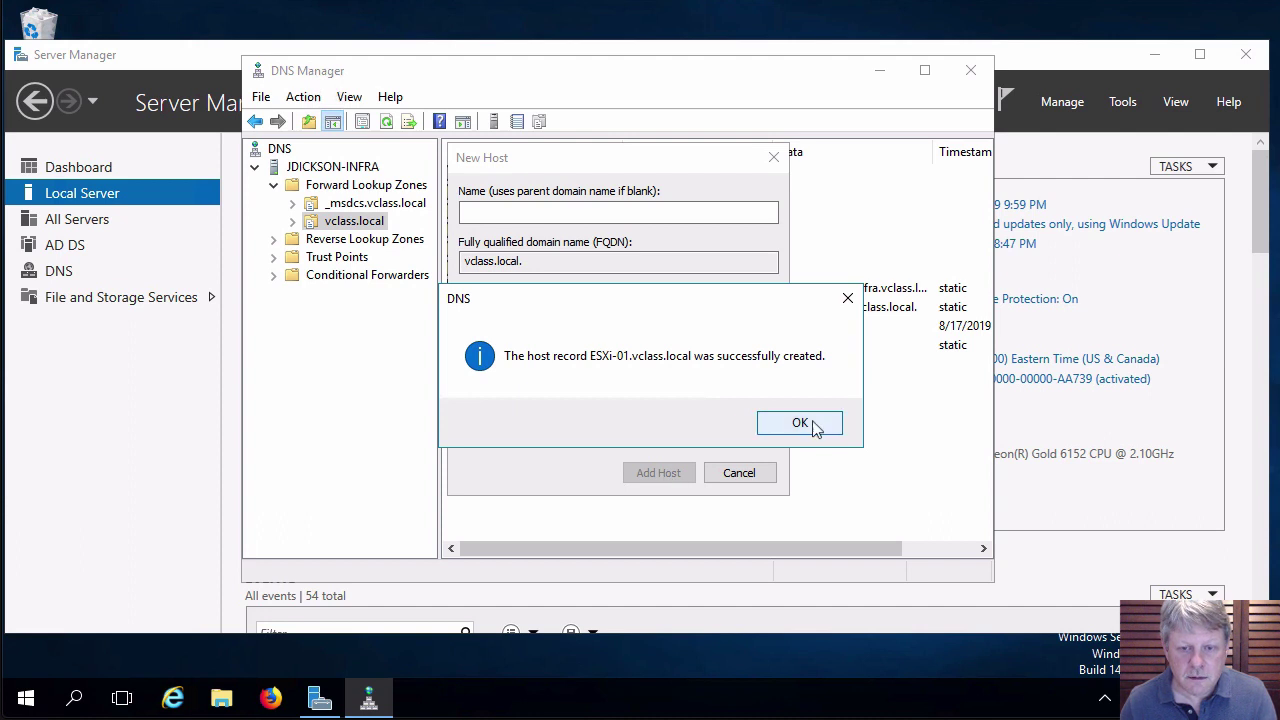
Step: Add a second host record, ESXi-02, at 10.174.46.203
click(800, 424)
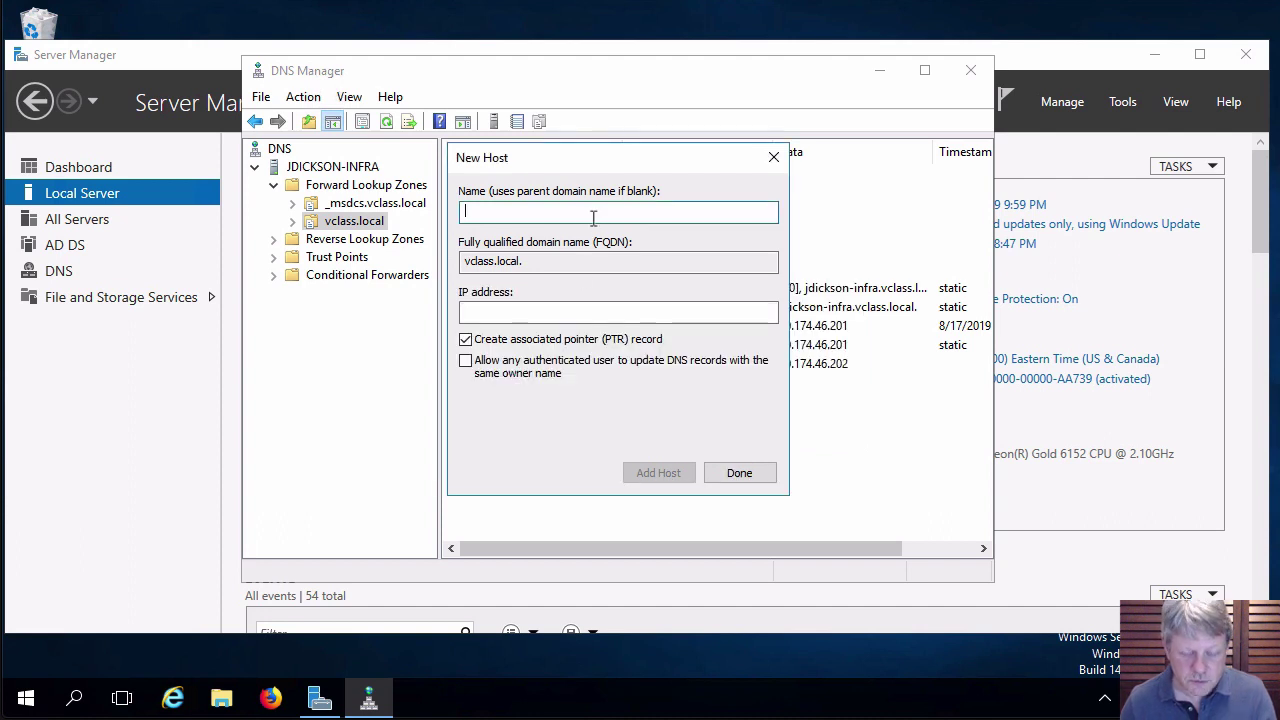
text(ESXi-02)
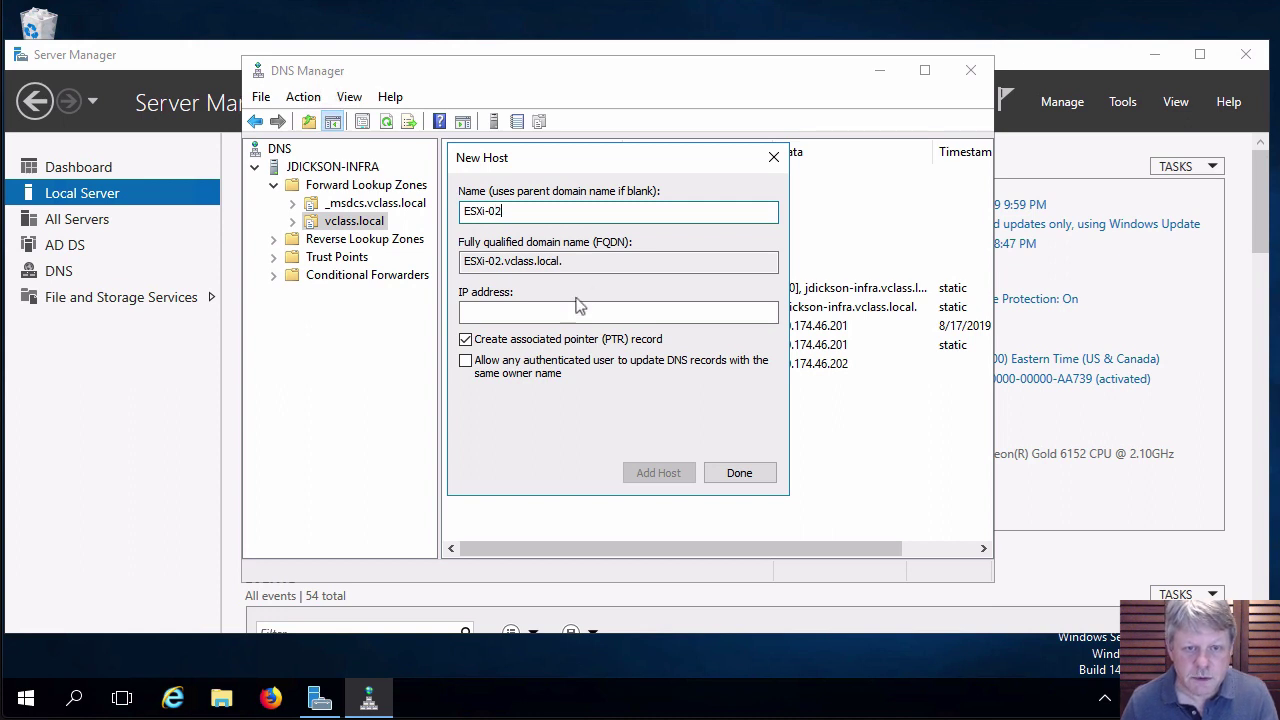
click(572, 314)
text(10.174.46.203)
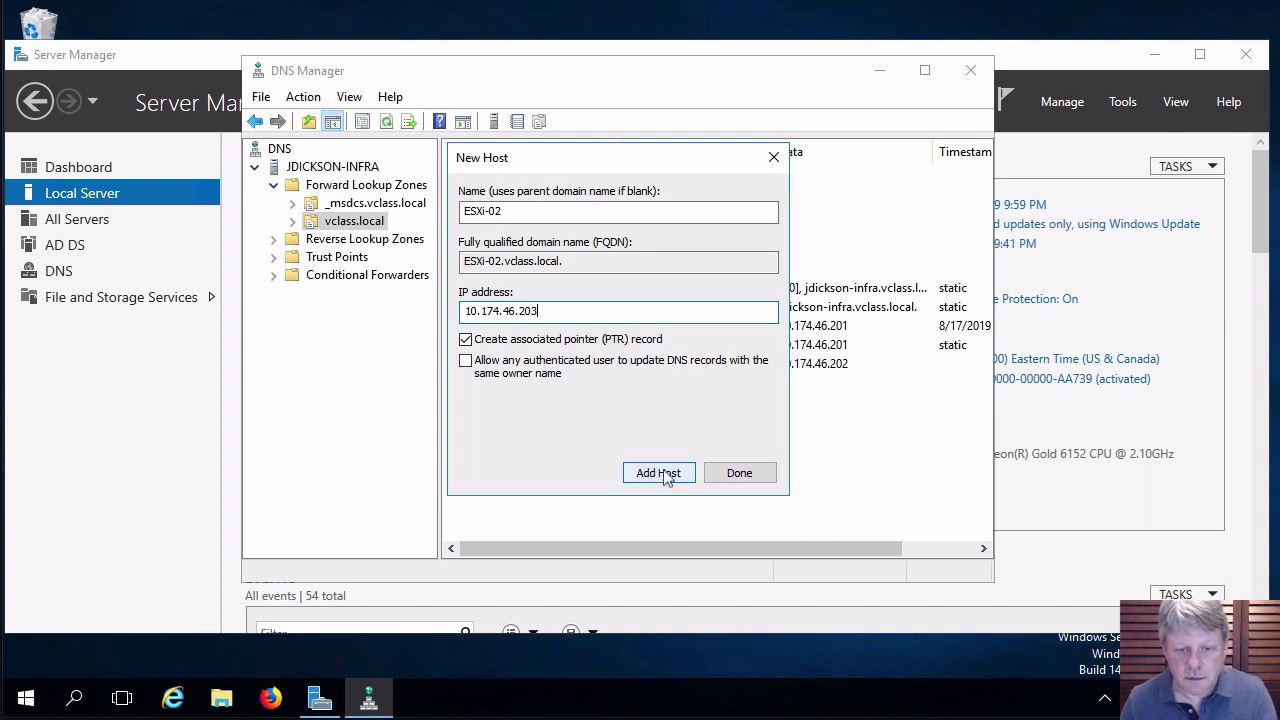
click(667, 474)
Step: Add host record vcsa at 10.174.46.204, then close the New Host form
click(795, 424)
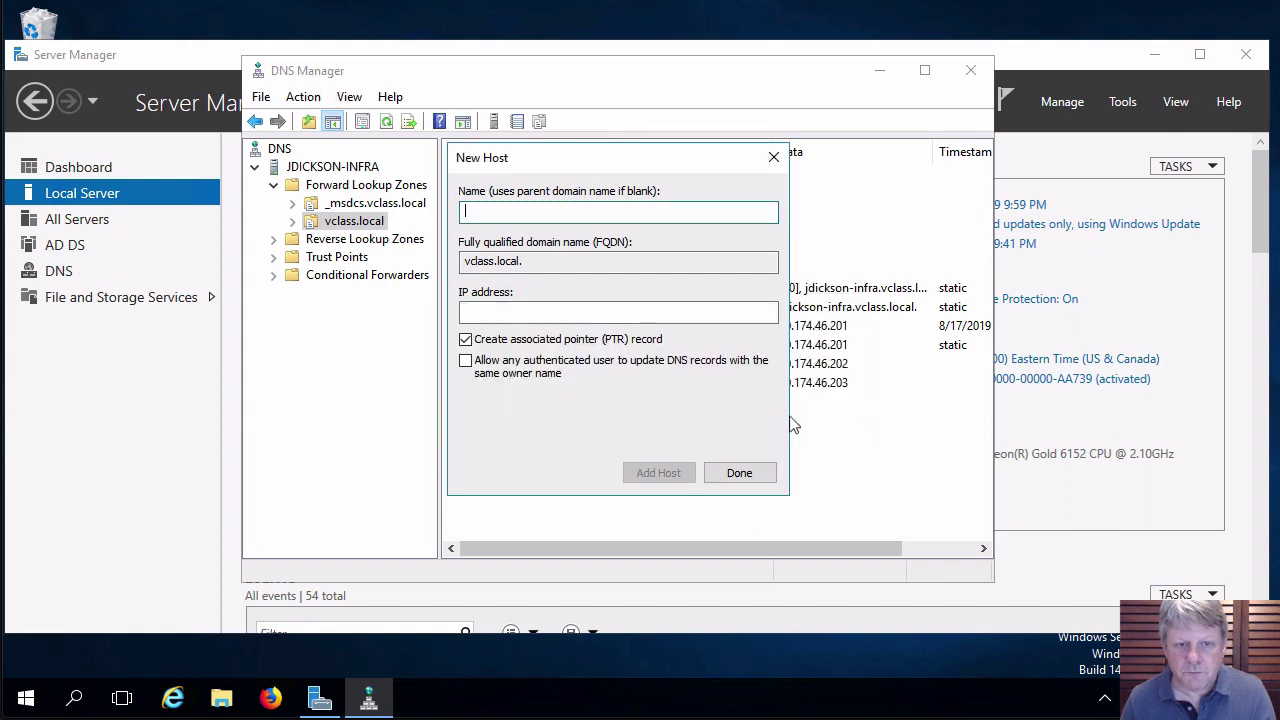
text(vcsa)
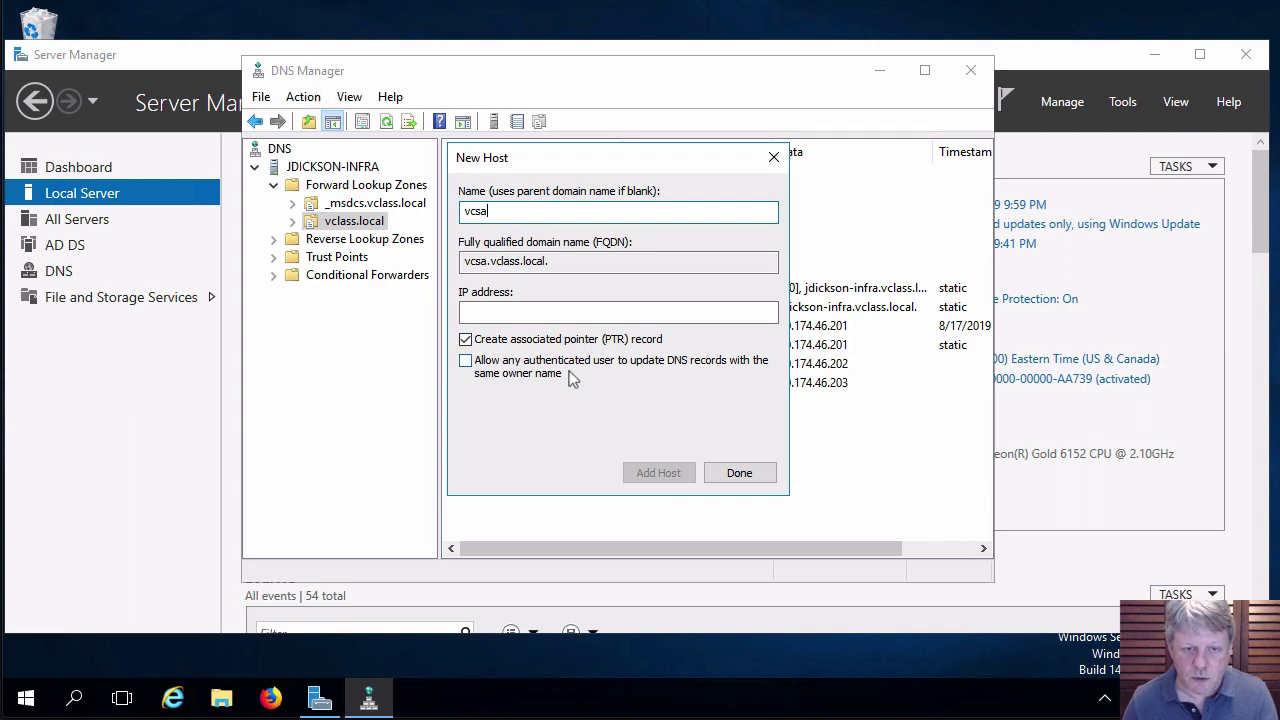
click(590, 308)
text(10.174.46.)
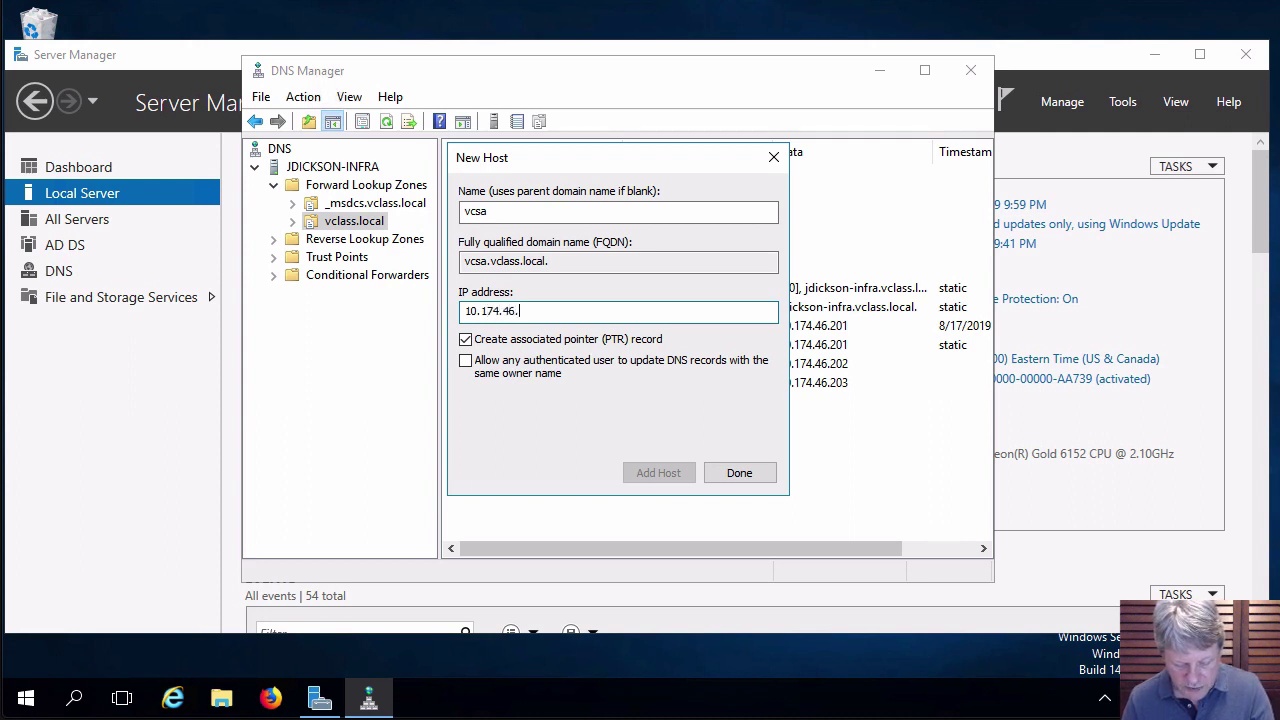
text(204)
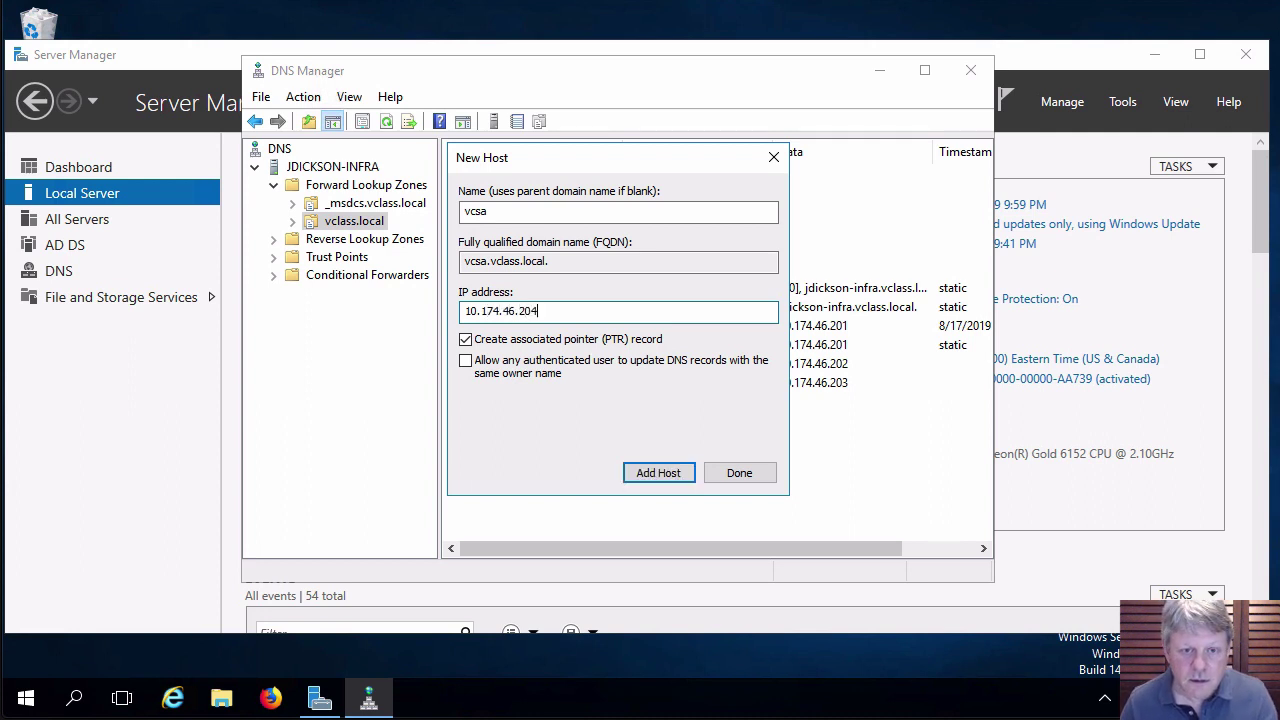
click(650, 477)
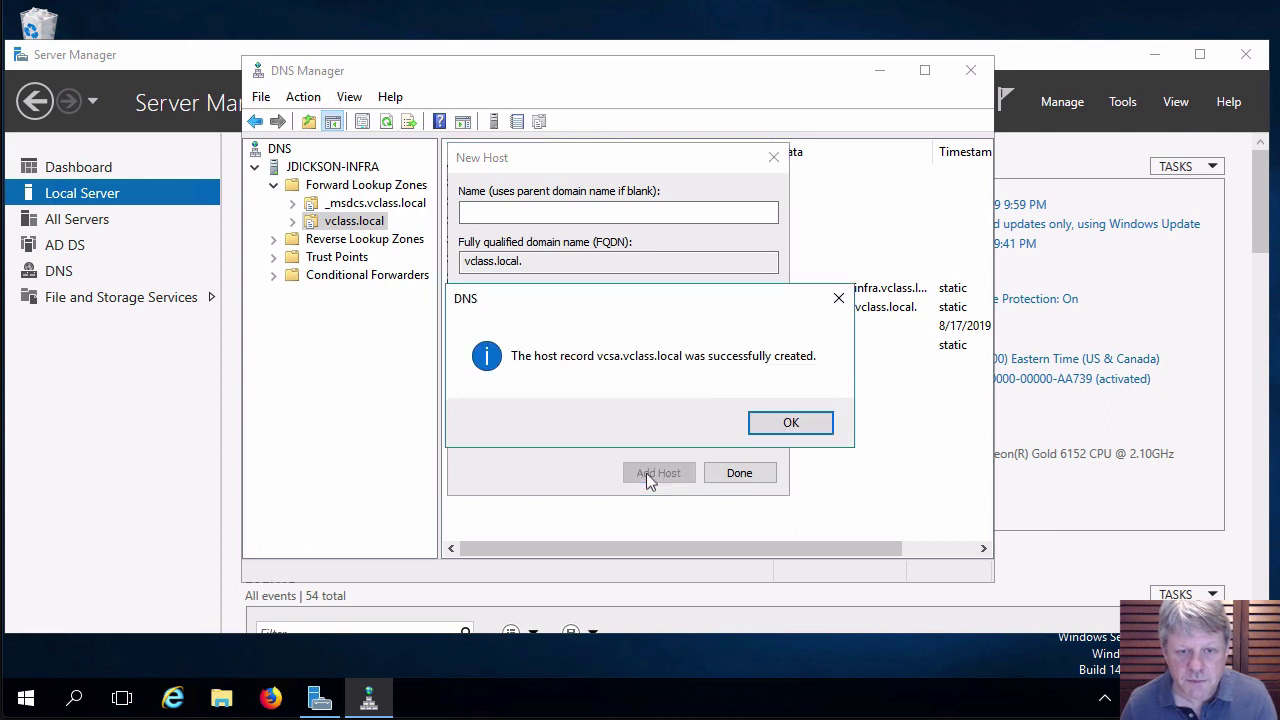
click(771, 425)
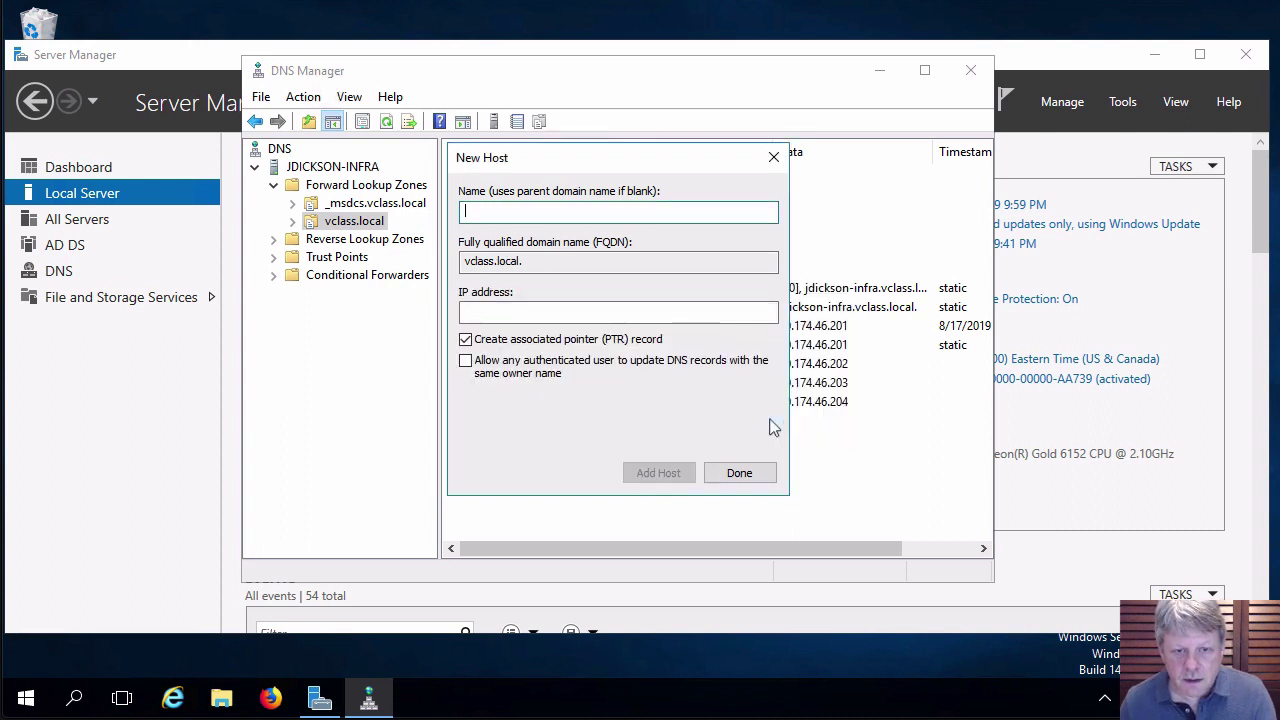
click(746, 473)
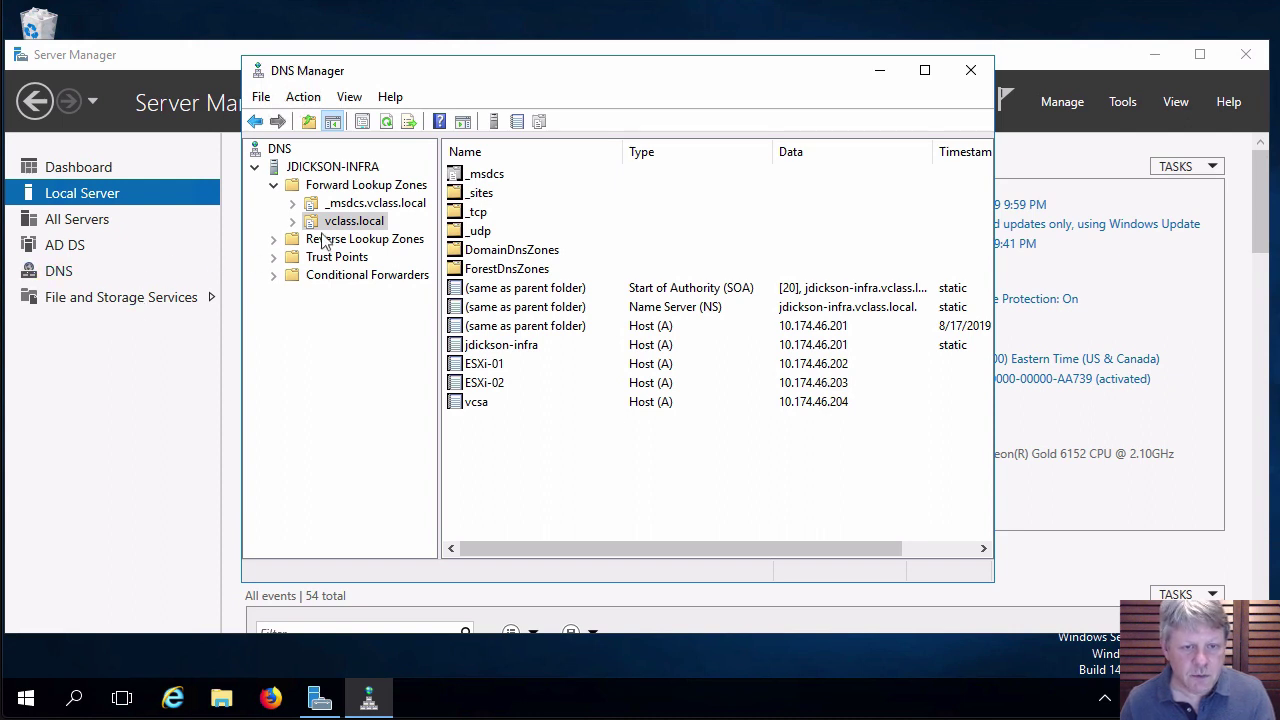
click(269, 243)
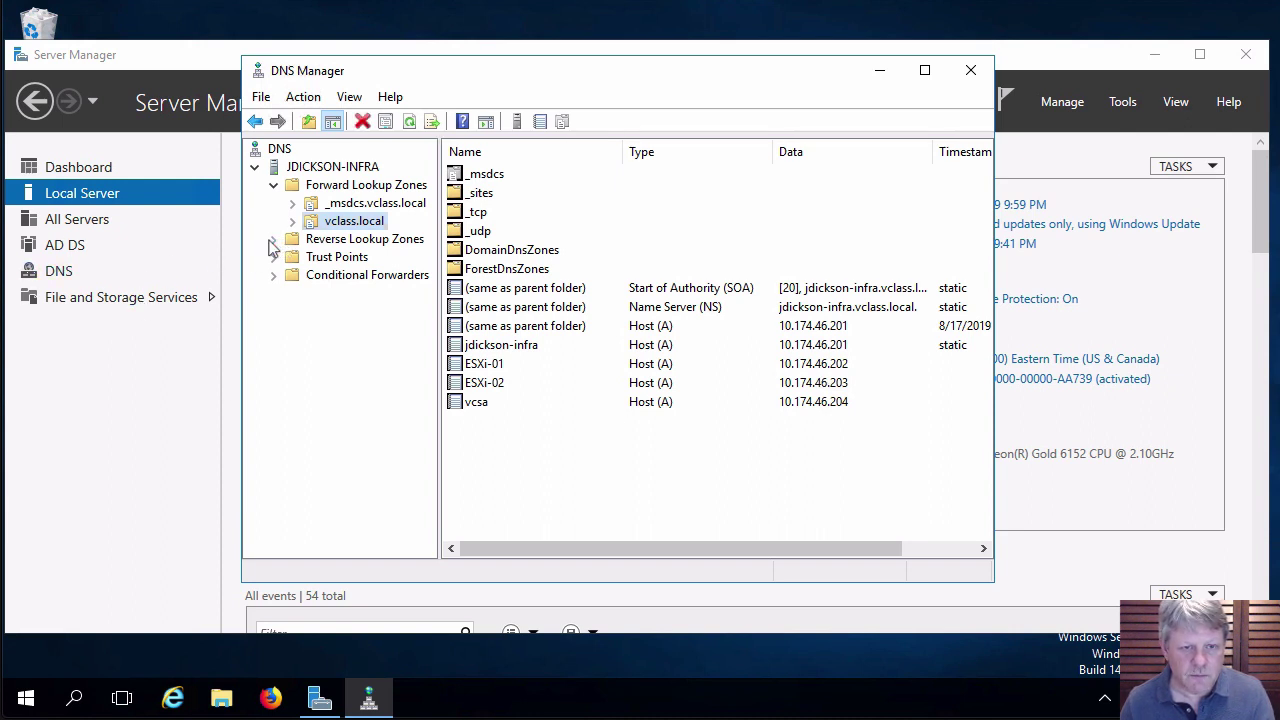
Step: Expand Reverse Lookup Zones and view the 46.174.10.in-addr.arpa zone's PTR records
click(272, 240)
click(333, 259)
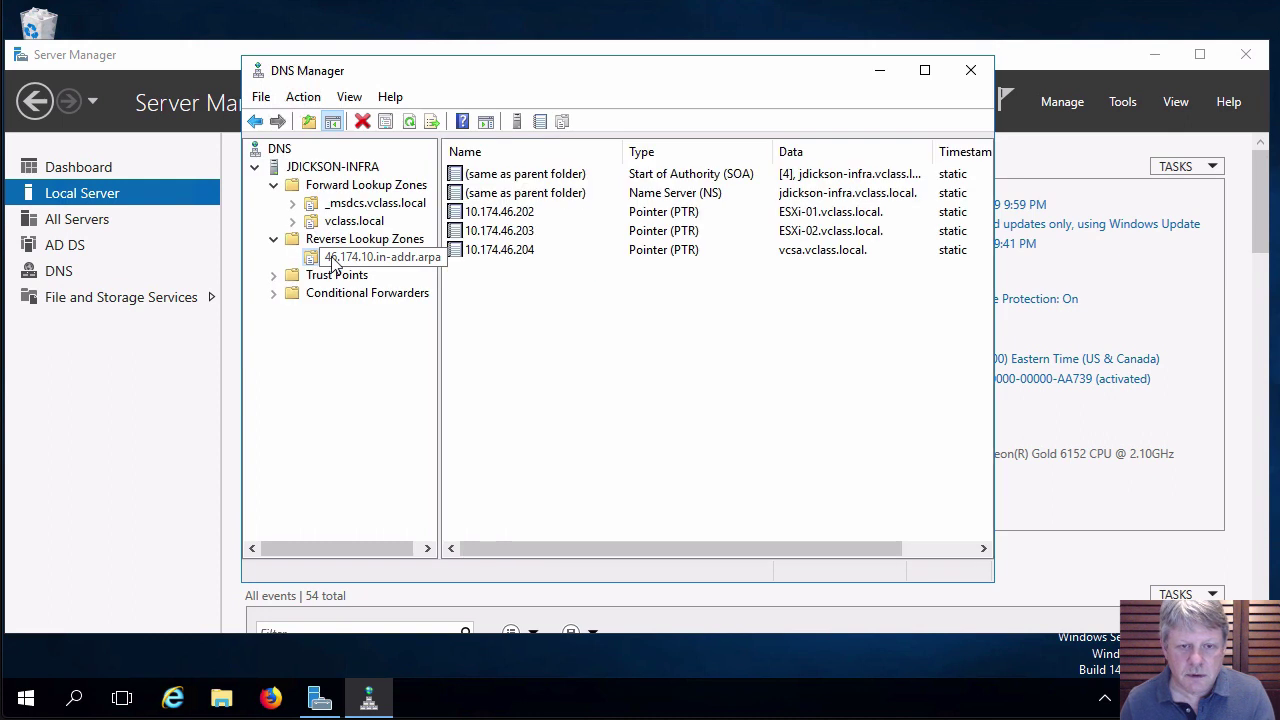